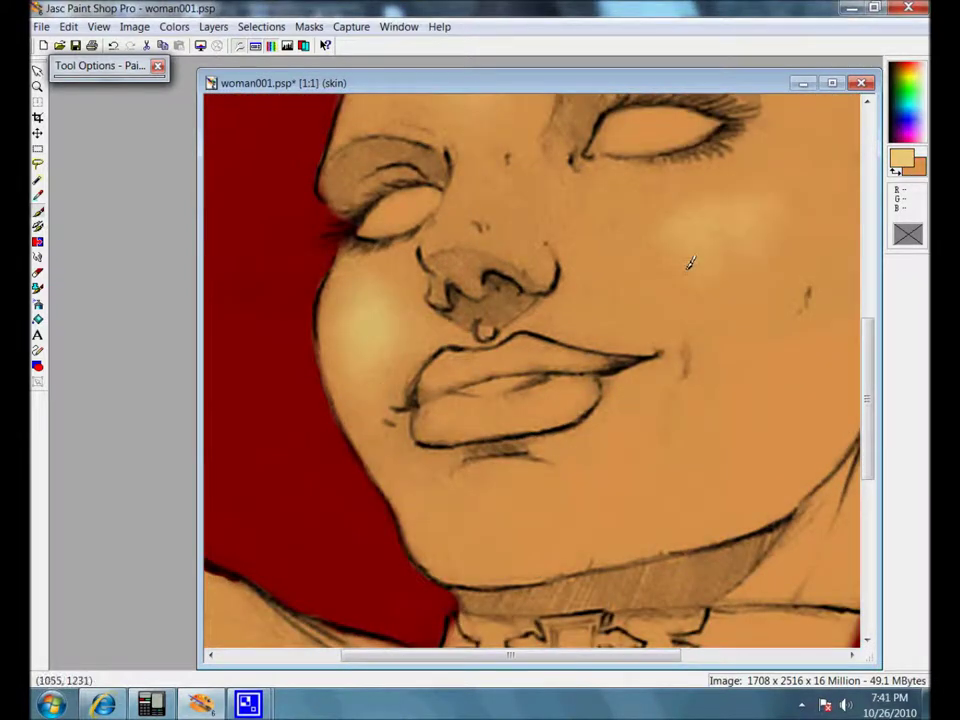
Step: Paint soft pale-yellow highlights on the larger cheek and the chin, undoing the first cheek stroke and resizing the brush
drag(688, 268, 719, 276)
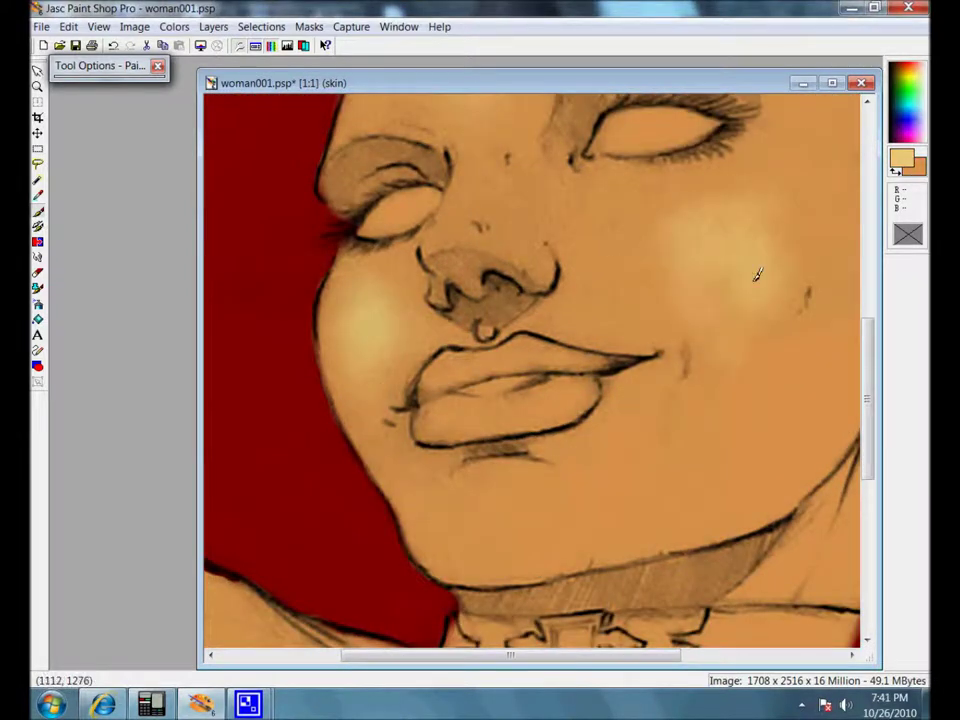
click(113, 45)
mouse_move(114, 70)
drag(160, 182, 181, 184)
scroll(765, 291, down, 1)
mouse_move(579, 323)
mouse_down()
mouse_move(553, 332)
mouse_move(596, 393)
mouse_up()
drag(474, 460, 493, 460)
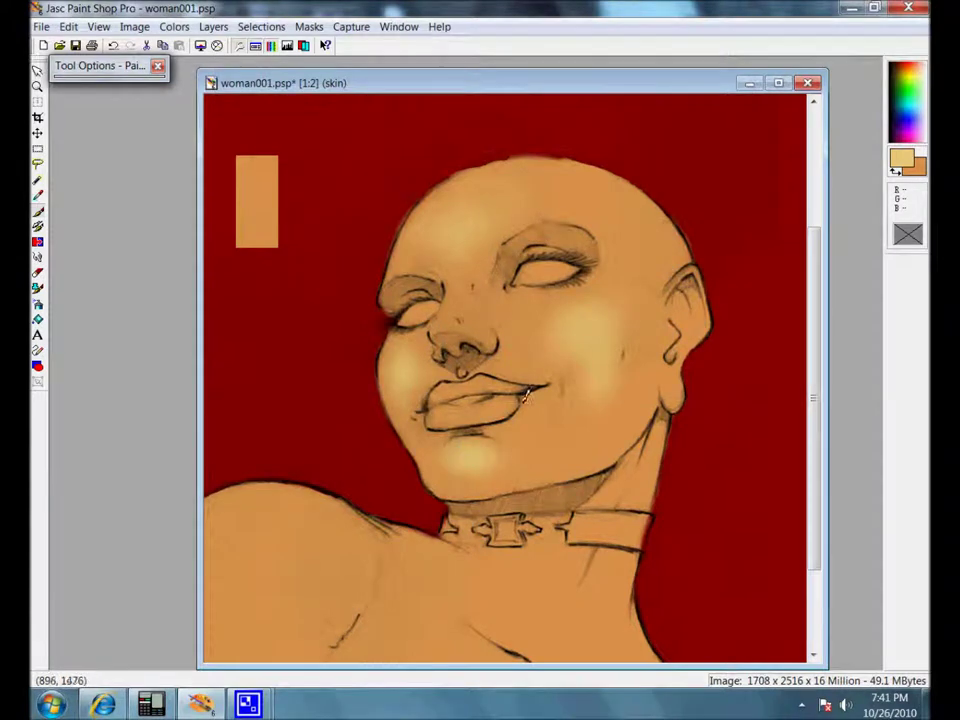
Step: Paint soft pale-yellow highlights on the nose and the shoulder, adjusting the brush size for each area
scroll(525, 450, up, 1)
mouse_move(110, 66)
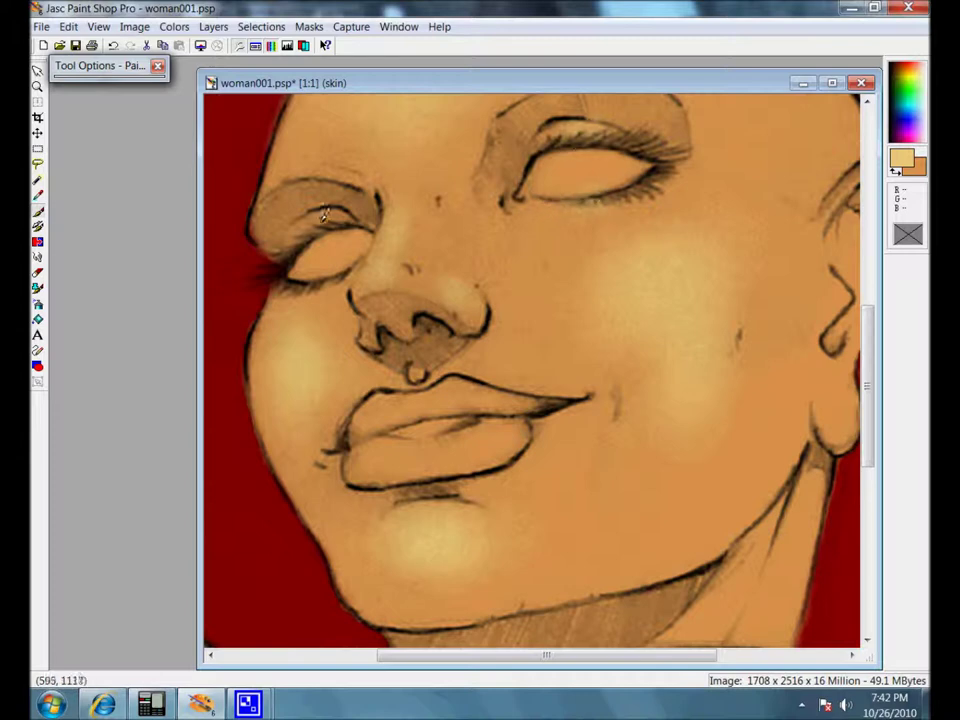
scroll(398, 337, down, 1)
drag(162, 175, 277, 190)
drag(813, 399, 813, 473)
drag(255, 411, 326, 403)
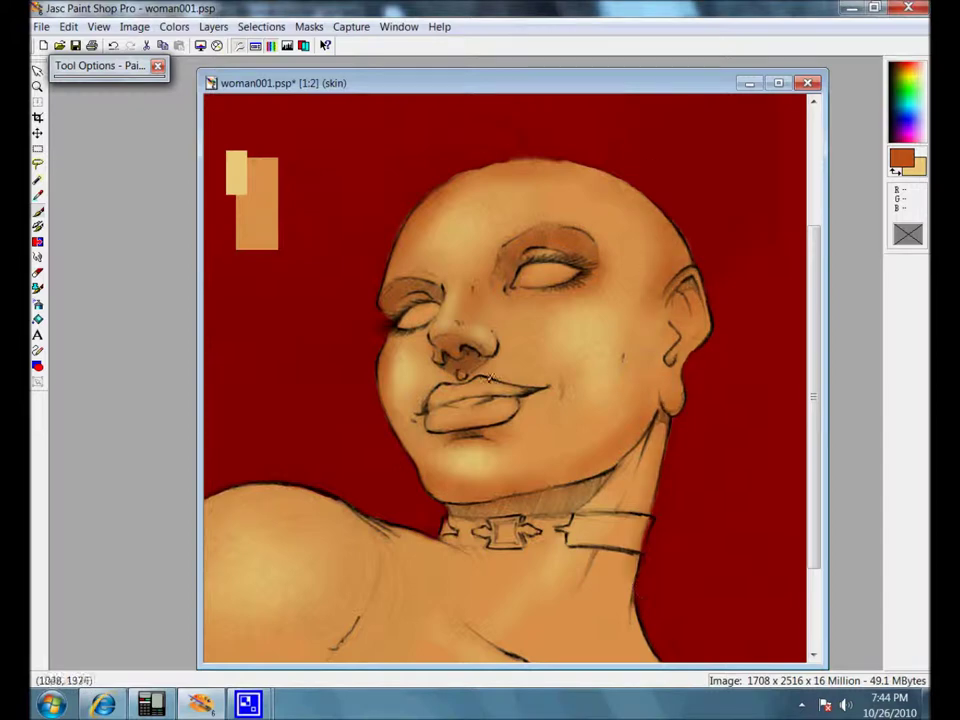
Step: Shade the neck beneath the jawline with orange-brown and dark brown brush strokes
mouse_move(510, 512)
mouse_down()
mouse_move(566, 506)
mouse_move(547, 494)
mouse_up()
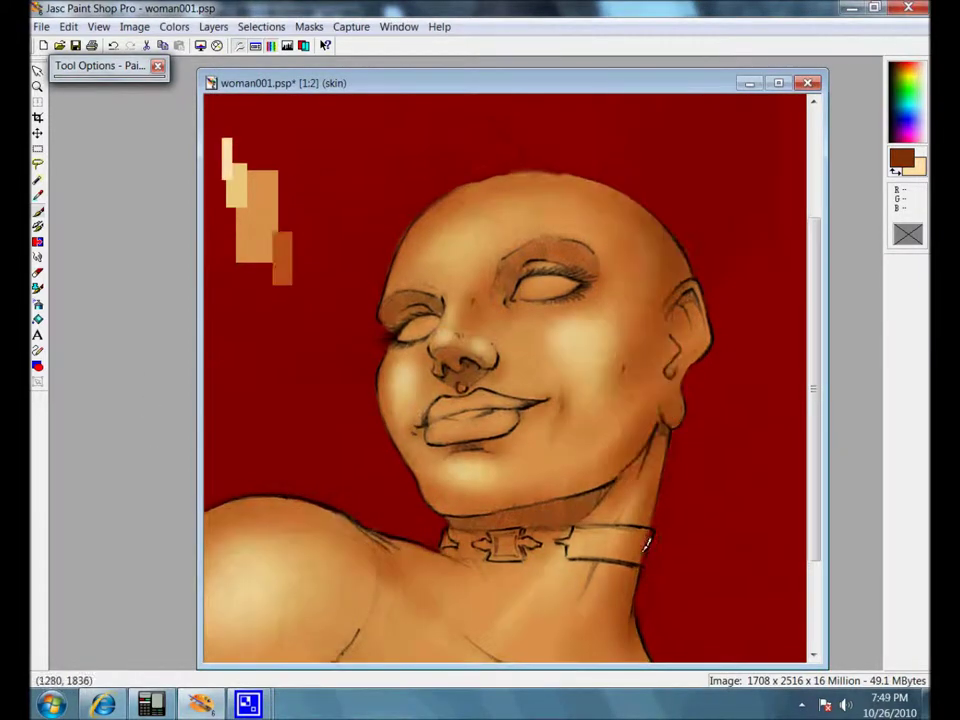
drag(811, 410, 809, 467)
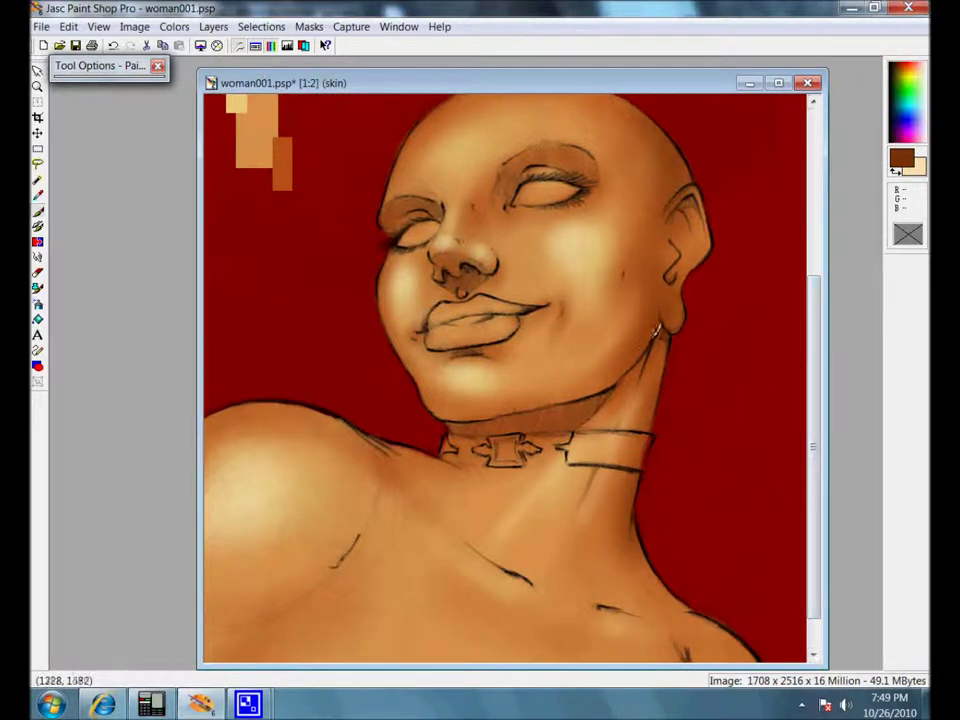
drag(592, 402, 573, 408)
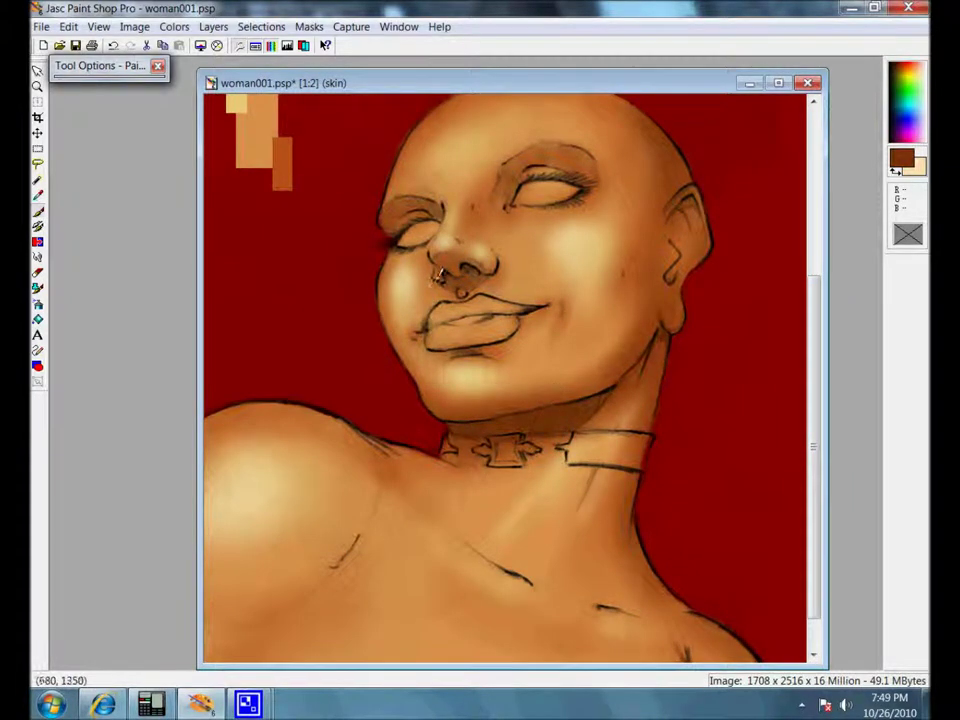
Step: Set the brush size to 59 and darken the skin around the nose bridge and both upper eyelids with dark brown
scroll(440, 275, up, 1)
mouse_move(125, 70)
drag(163, 176, 90, 190)
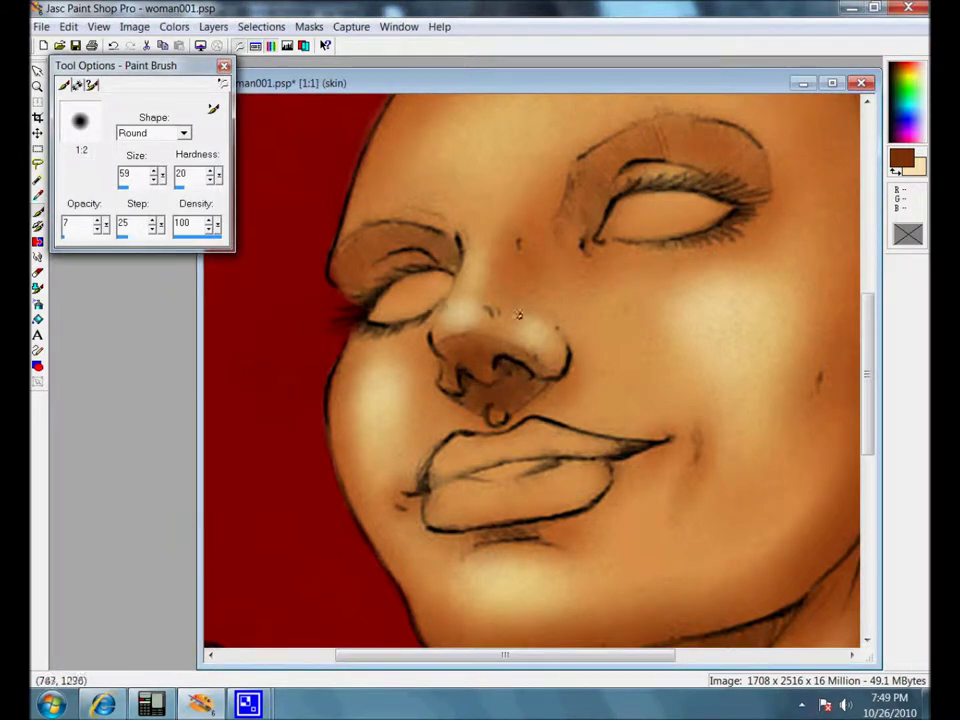
drag(606, 172, 717, 153)
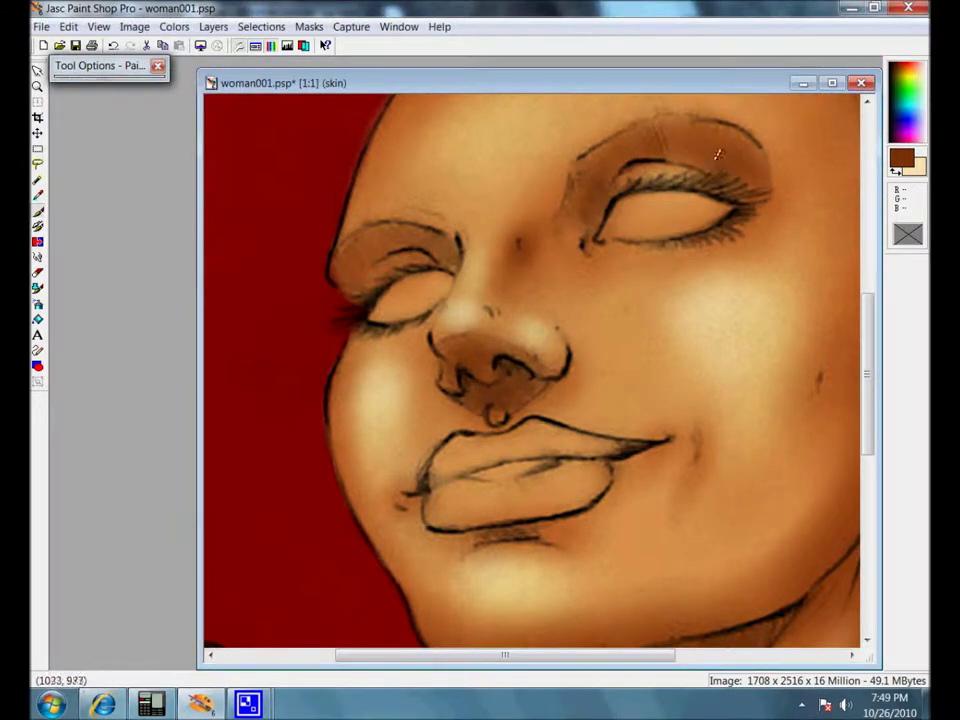
drag(588, 181, 580, 245)
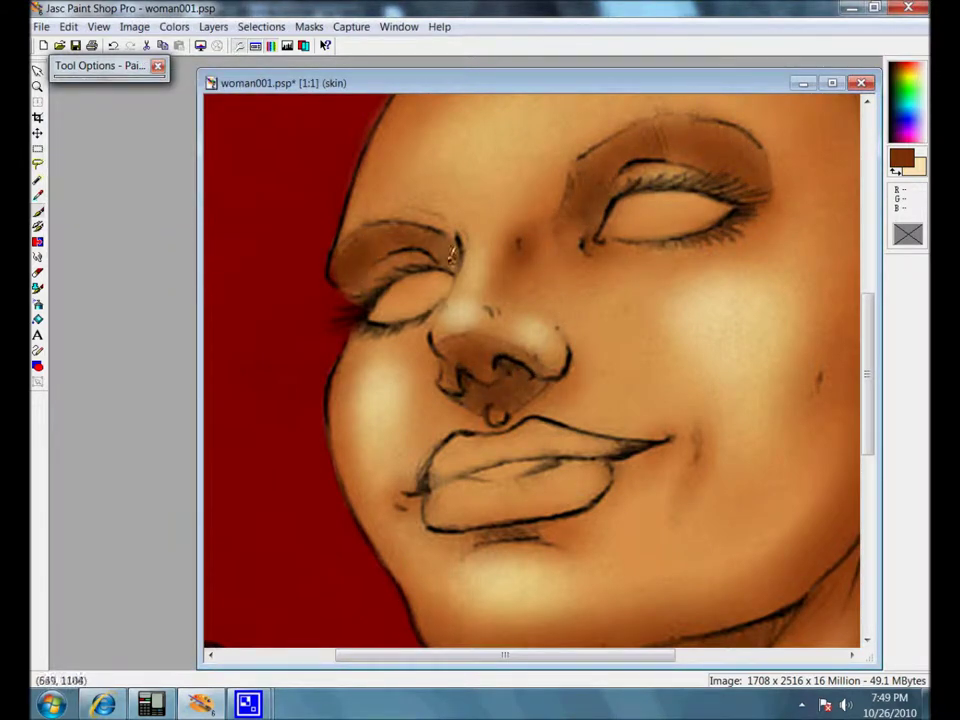
Step: Resize the brush and shade the shoulder and chest with dark brown
scroll(454, 296, down, 2)
mouse_move(112, 67)
drag(162, 179, 175, 190)
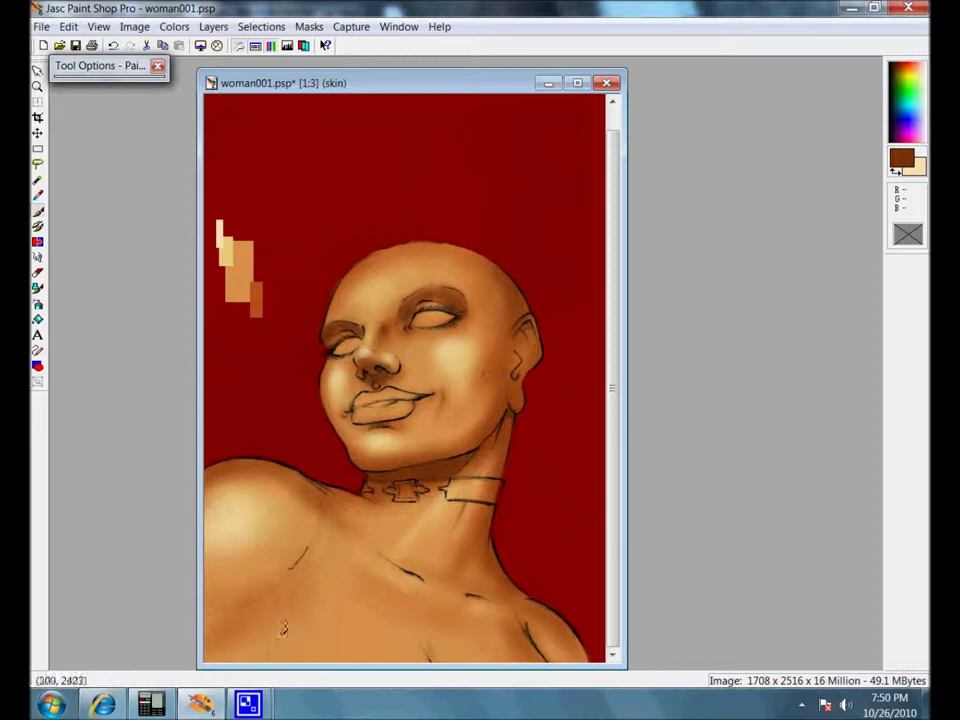
mouse_move(94, 69)
drag(162, 177, 198, 188)
key(minus)
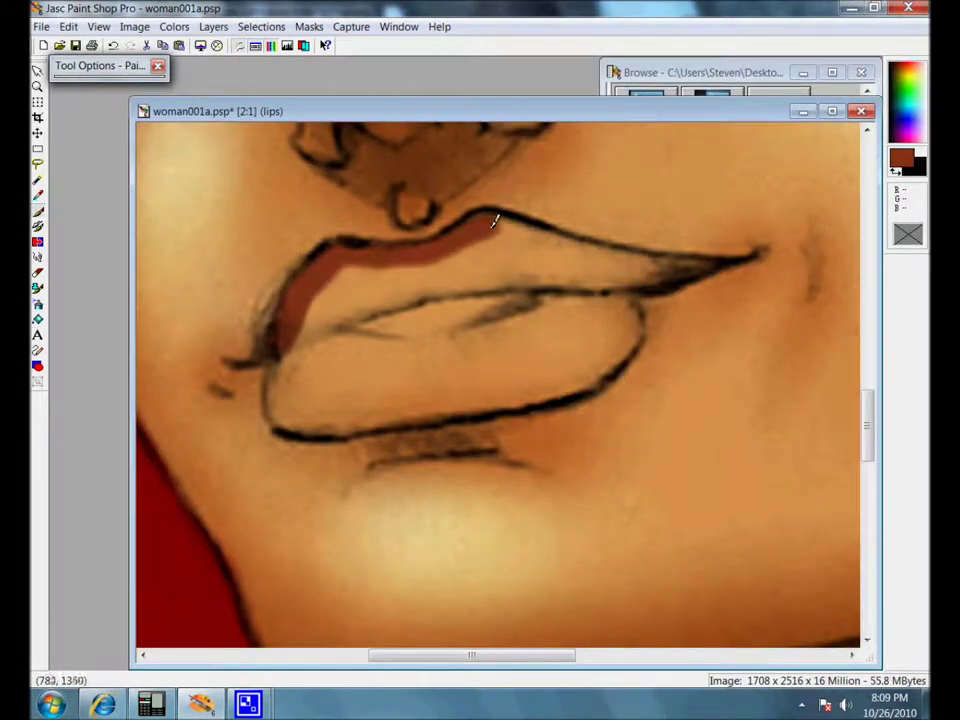
Step: Paint the lips brownish red on the lips layer and redo the two undone lip edits
mouse_move(494, 222)
mouse_down()
mouse_move(625, 259)
mouse_move(699, 263)
mouse_move(611, 283)
mouse_move(531, 249)
mouse_move(367, 276)
mouse_move(319, 300)
mouse_move(309, 337)
mouse_move(388, 292)
mouse_move(373, 299)
mouse_move(498, 281)
mouse_move(538, 258)
mouse_move(337, 292)
mouse_move(345, 345)
mouse_move(450, 345)
mouse_move(406, 350)
mouse_move(522, 316)
mouse_move(473, 338)
mouse_move(304, 340)
mouse_move(282, 394)
mouse_move(384, 418)
mouse_move(310, 397)
mouse_move(359, 374)
mouse_move(472, 375)
mouse_move(438, 365)
mouse_move(495, 348)
mouse_move(528, 362)
mouse_move(552, 342)
mouse_move(574, 360)
mouse_move(589, 318)
mouse_move(414, 370)
mouse_move(616, 293)
mouse_move(635, 337)
mouse_move(546, 396)
mouse_move(484, 375)
mouse_move(563, 357)
mouse_up()
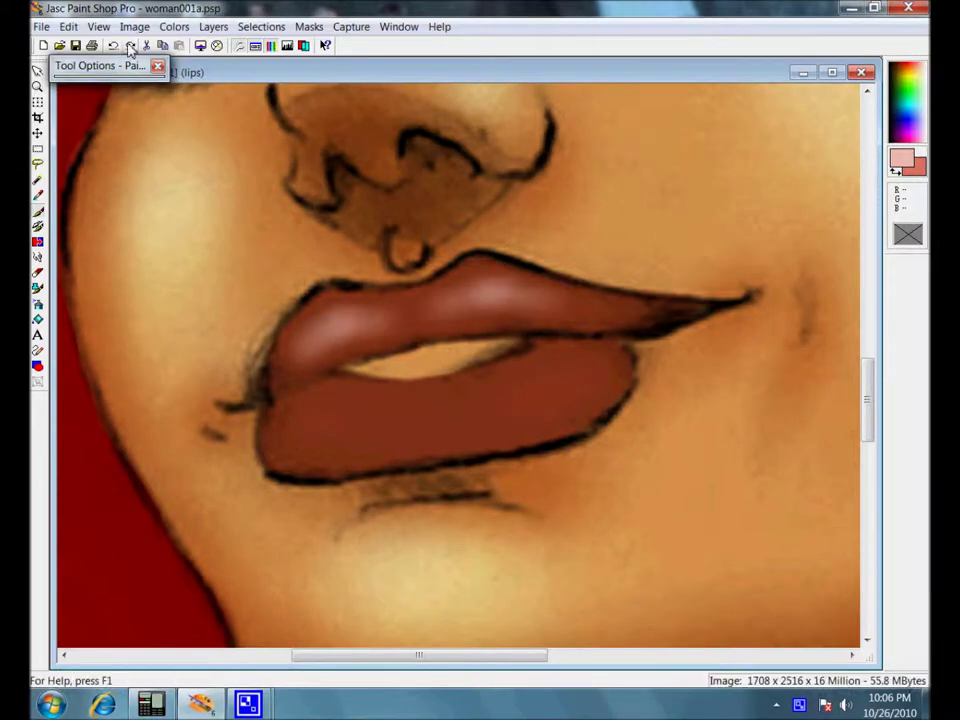
click(130, 46)
click(130, 46)
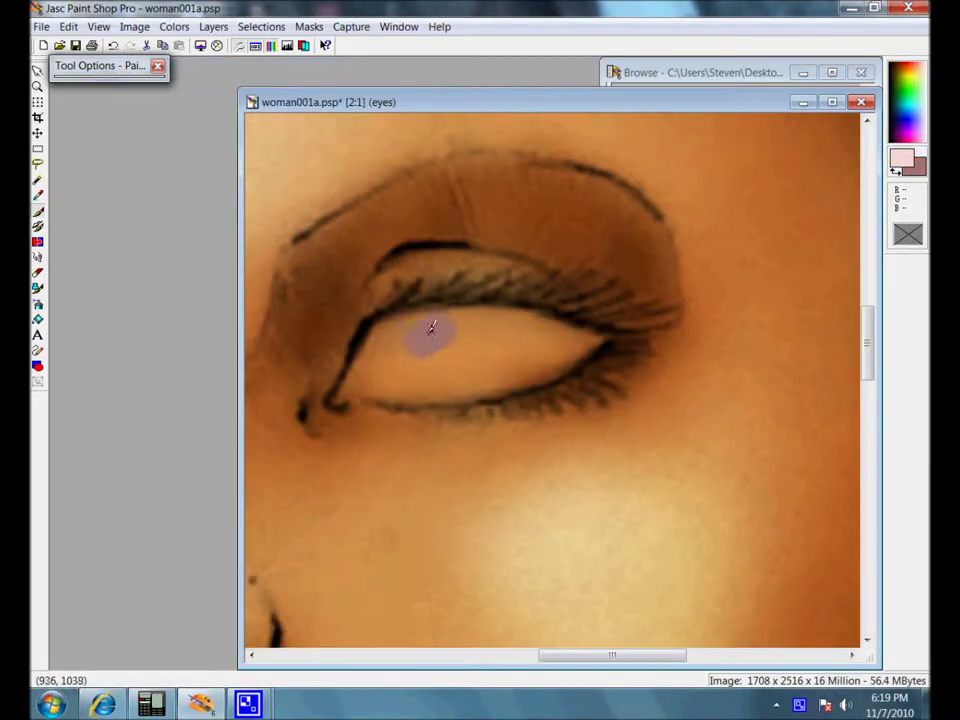
Step: Fill both eyeballs with a flat mauve base on the eyes layer
mouse_move(399, 381)
mouse_down()
mouse_move(508, 371)
mouse_move(600, 333)
mouse_move(527, 326)
mouse_move(430, 352)
mouse_up()
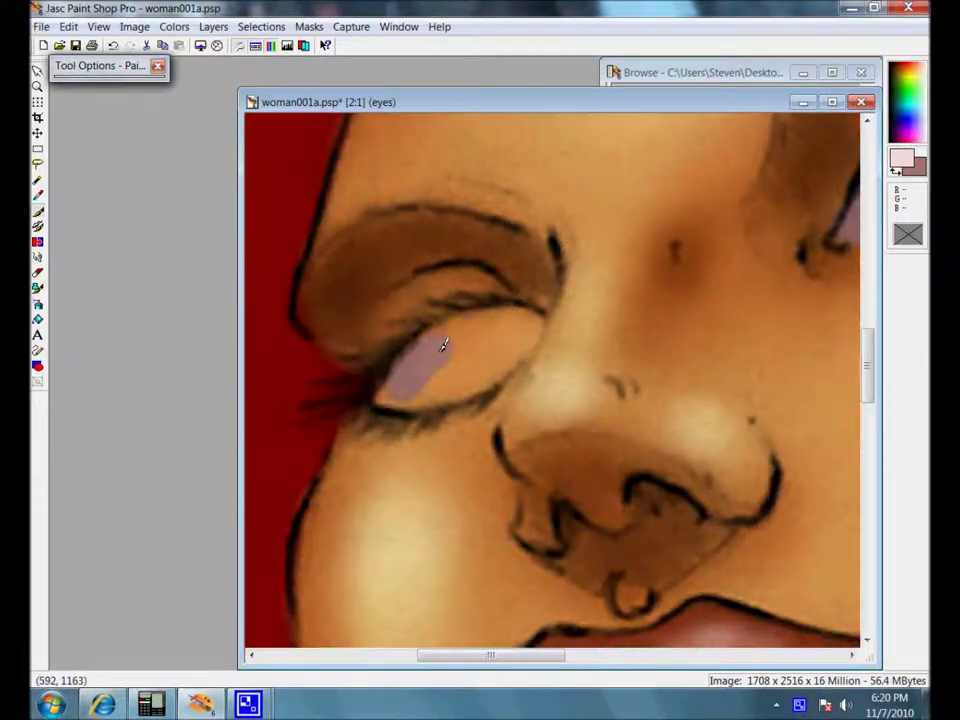
mouse_move(530, 318)
mouse_down()
mouse_move(516, 346)
mouse_move(441, 376)
mouse_up()
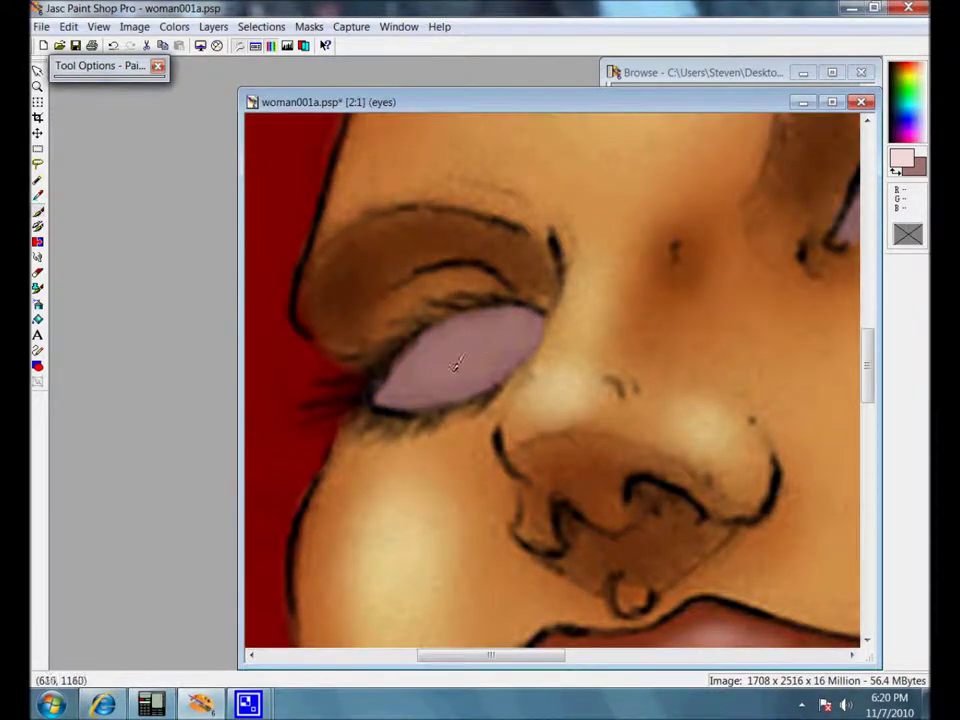
Step: Change an option in the eyes layer's properties
scroll(486, 325, down, 2)
scroll(388, 405, up, 1)
click(213, 27)
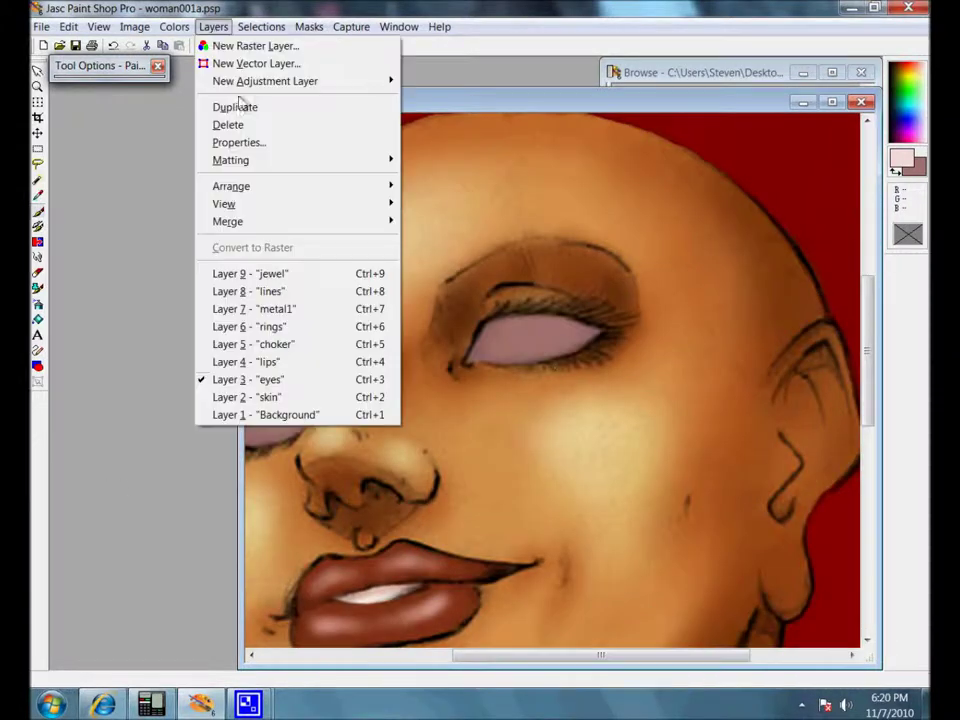
click(252, 150)
click(349, 384)
click(356, 506)
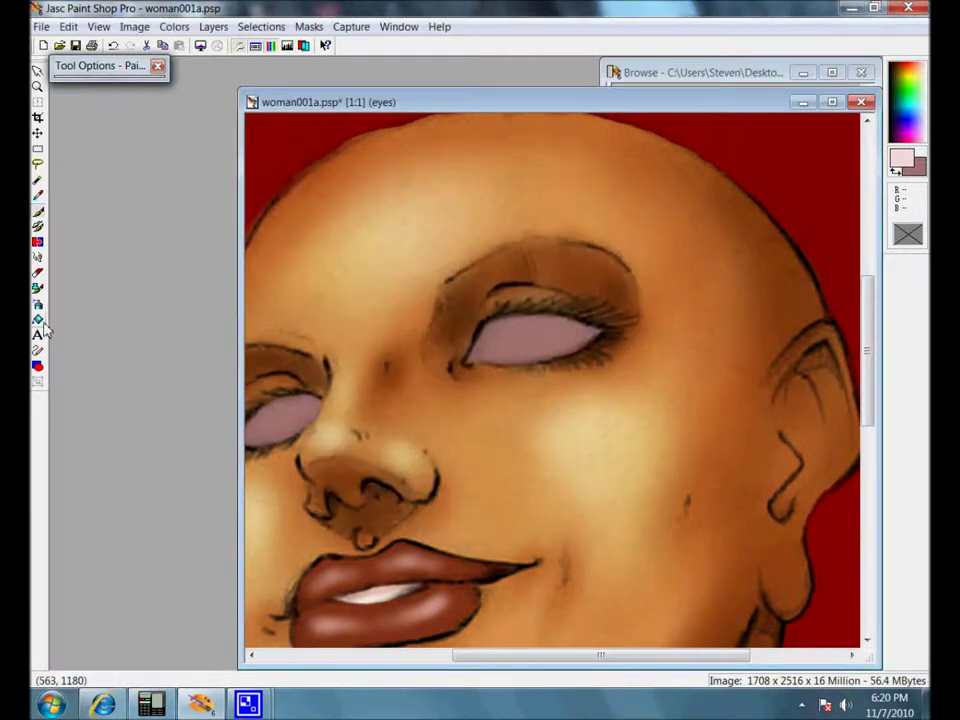
Step: Brighten the centres of both eyeballs with soft pale-pink strokes, leaving mauve shading at the edges
scroll(616, 289, up, 1)
mouse_move(510, 336)
mouse_down()
mouse_move(561, 321)
mouse_move(596, 334)
mouse_move(616, 323)
mouse_move(590, 350)
mouse_up()
scroll(616, 323, down, 2)
scroll(459, 358, up, 2)
mouse_move(445, 422)
mouse_down()
mouse_move(510, 394)
mouse_move(454, 433)
mouse_move(497, 424)
mouse_up()
scroll(447, 349, down, 2)
scroll(616, 347, up, 1)
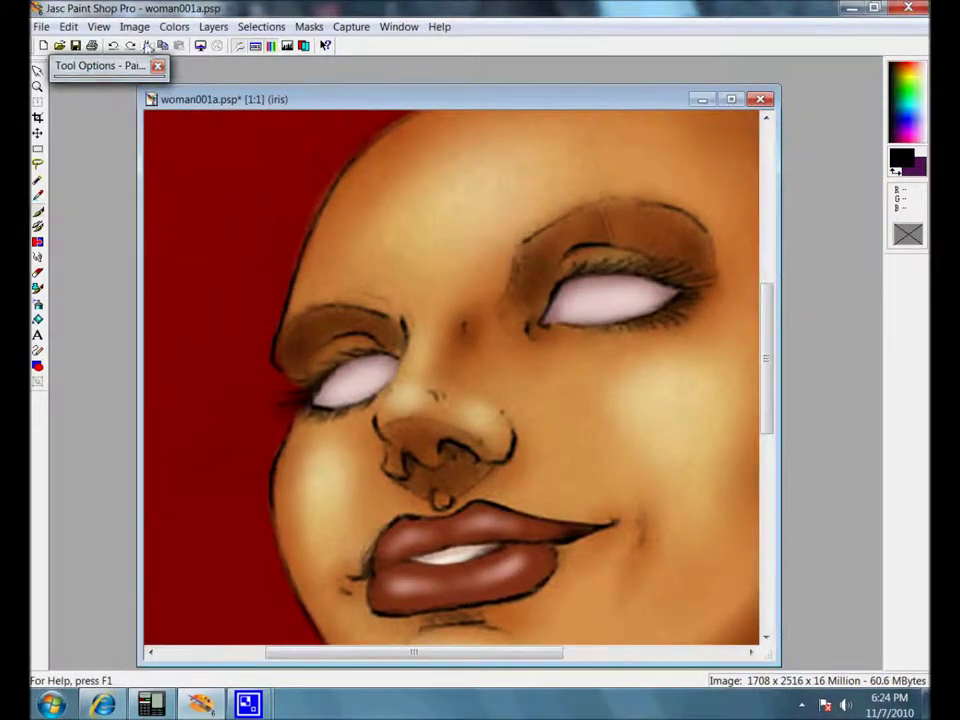
Step: Redo the last four undone edits on the iris layer
click(131, 46)
click(131, 46)
click(131, 46)
click(131, 46)
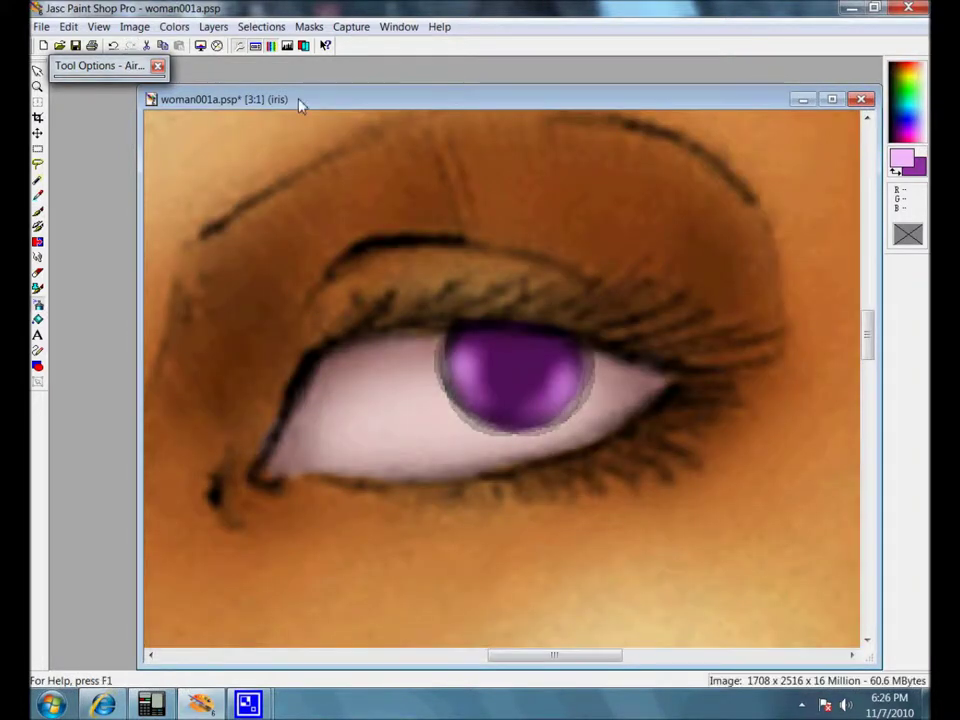
Step: Airbrush light-purple highlights onto the iris of the smaller eye
scroll(470, 350, down, 2)
scroll(471, 350, up, 2)
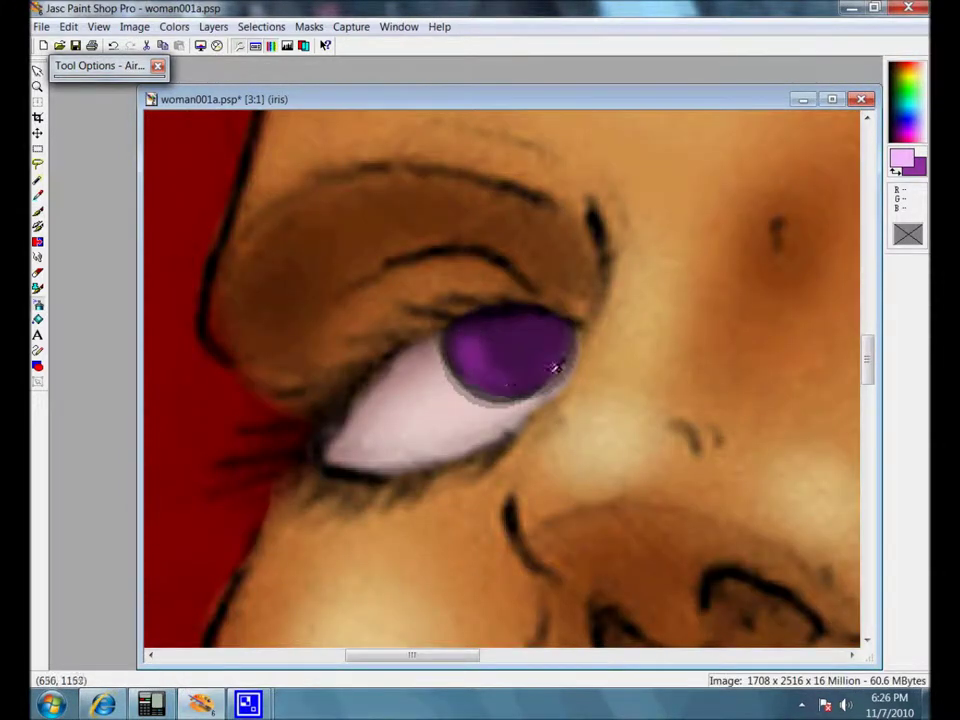
scroll(508, 370, down, 2)
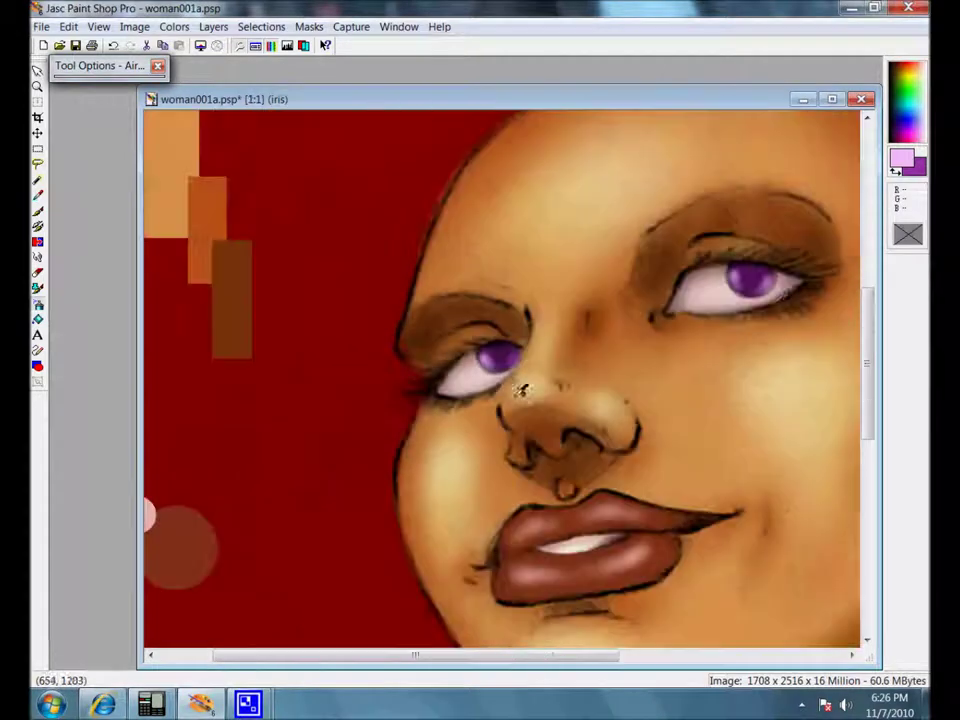
Step: Set the foreground colour to black, adjust the Paint Brush opacity and size, and dab a round pupil into the larger eye's iris
scroll(482, 332, up, 1)
click(902, 159)
click(425, 209)
click(386, 508)
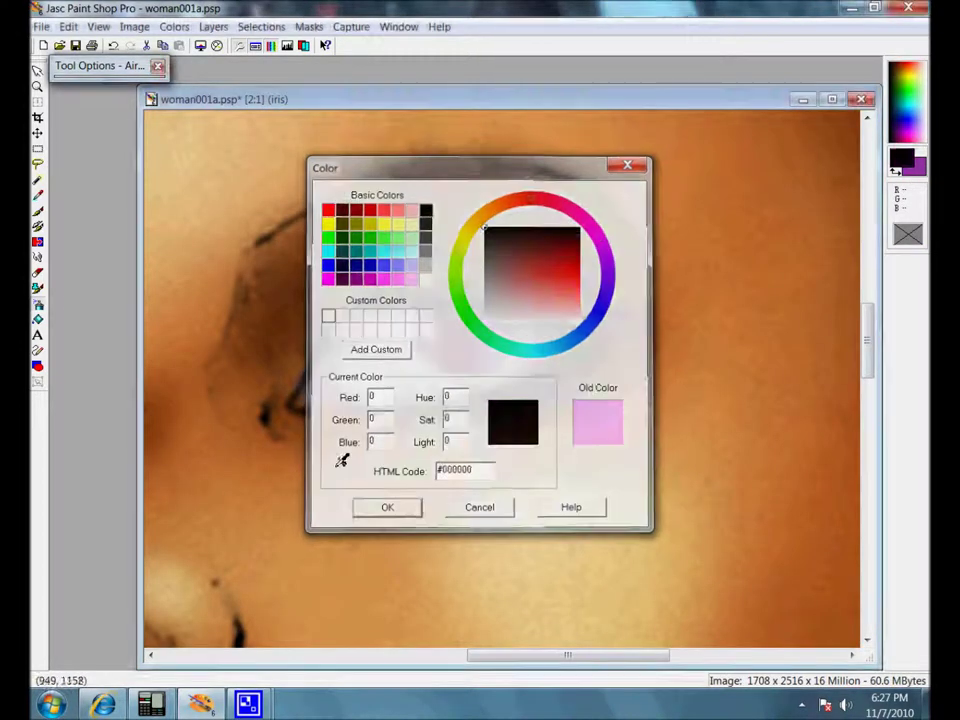
click(38, 211)
click(474, 328)
mouse_move(110, 78)
drag(106, 225, 121, 227)
drag(219, 176, 155, 180)
click(466, 330)
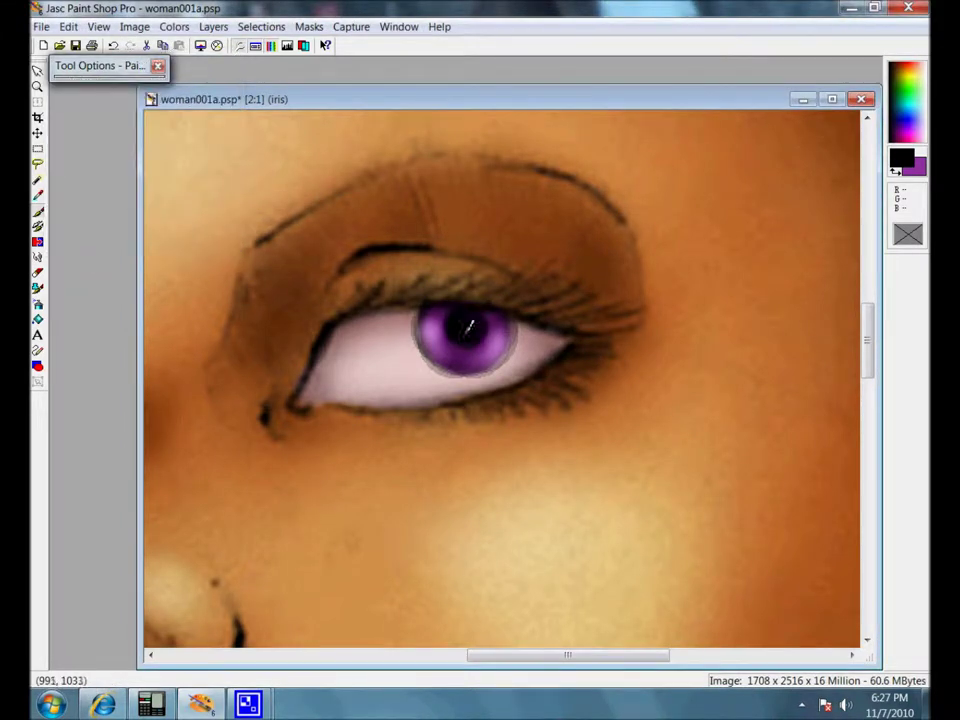
Step: Paint a matching black pupil in the smaller eye's iris
scroll(470, 318, down, 2)
scroll(454, 398, up, 3)
drag(453, 351, 447, 367)
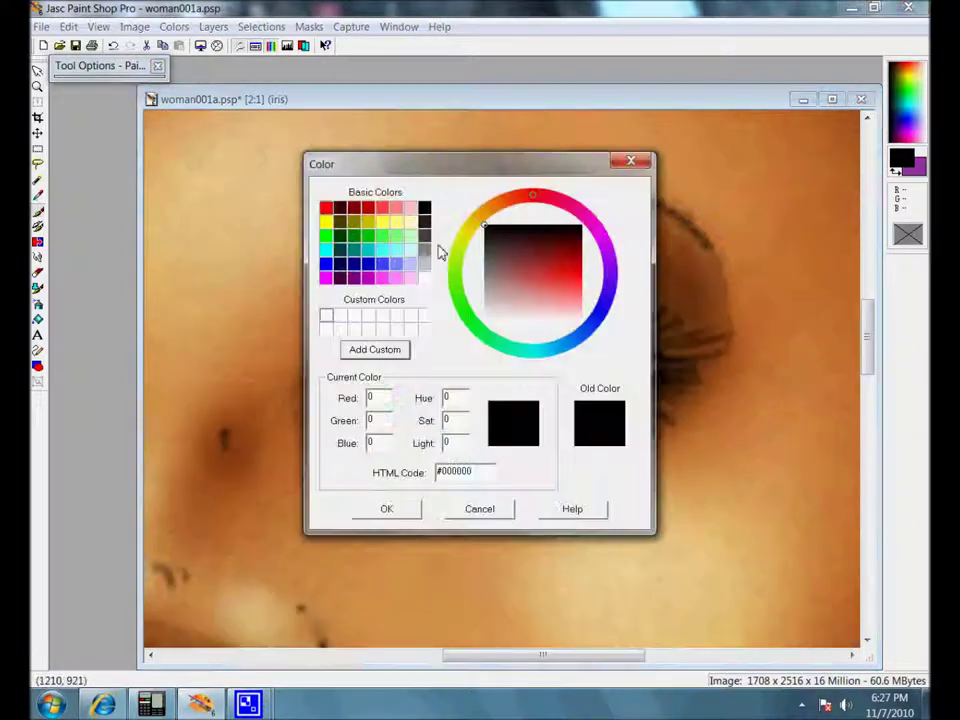
Step: Set the foreground colour to white and airbrush a glint beside the larger eye's pupil
click(421, 274)
click(414, 508)
scroll(460, 340, up, 1)
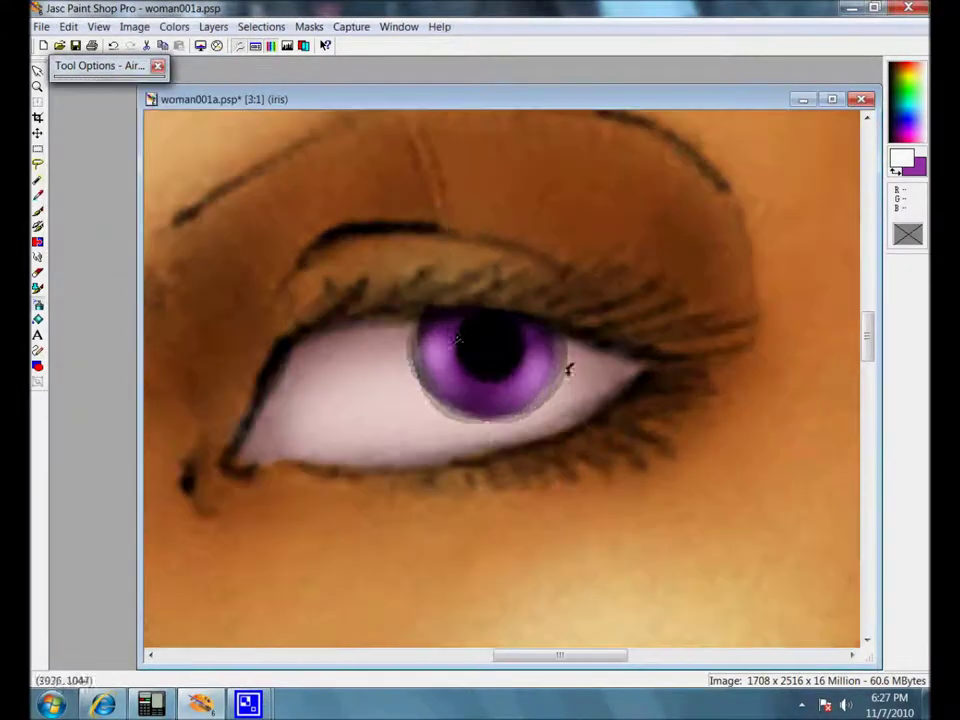
drag(460, 342, 449, 354)
Step: Airbrush a matching white glint beside the smaller eye's pupil and check the highlights on both eyes
scroll(282, 412, down, 2)
scroll(335, 415, up, 2)
drag(499, 385, 495, 378)
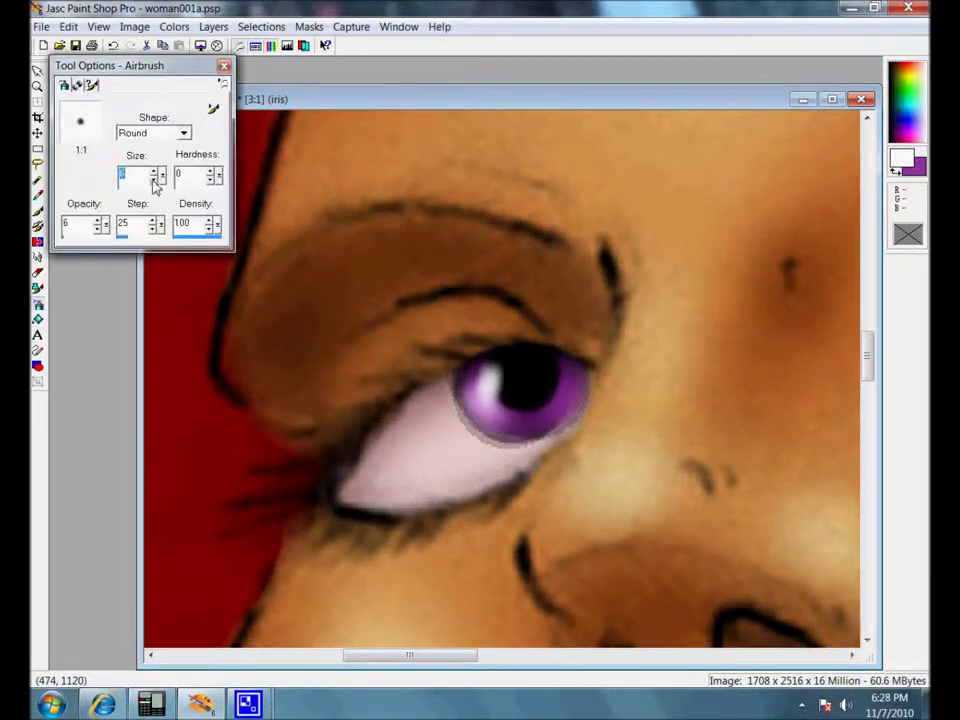
scroll(507, 381, up, 1)
scroll(563, 372, down, 1)
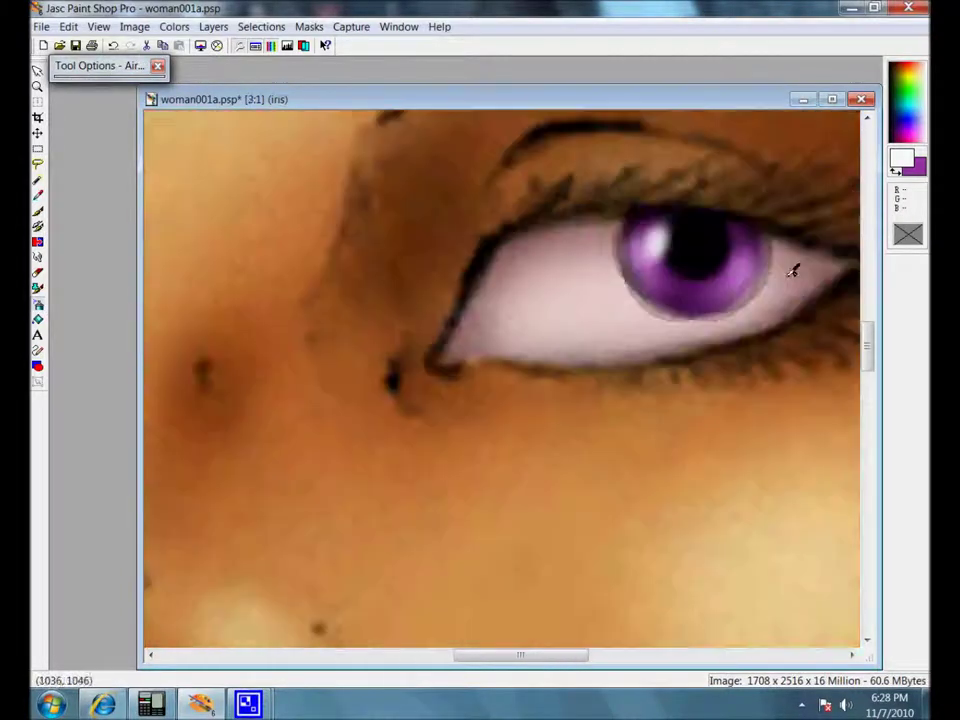
scroll(523, 345, up, 1)
scroll(437, 376, down, 3)
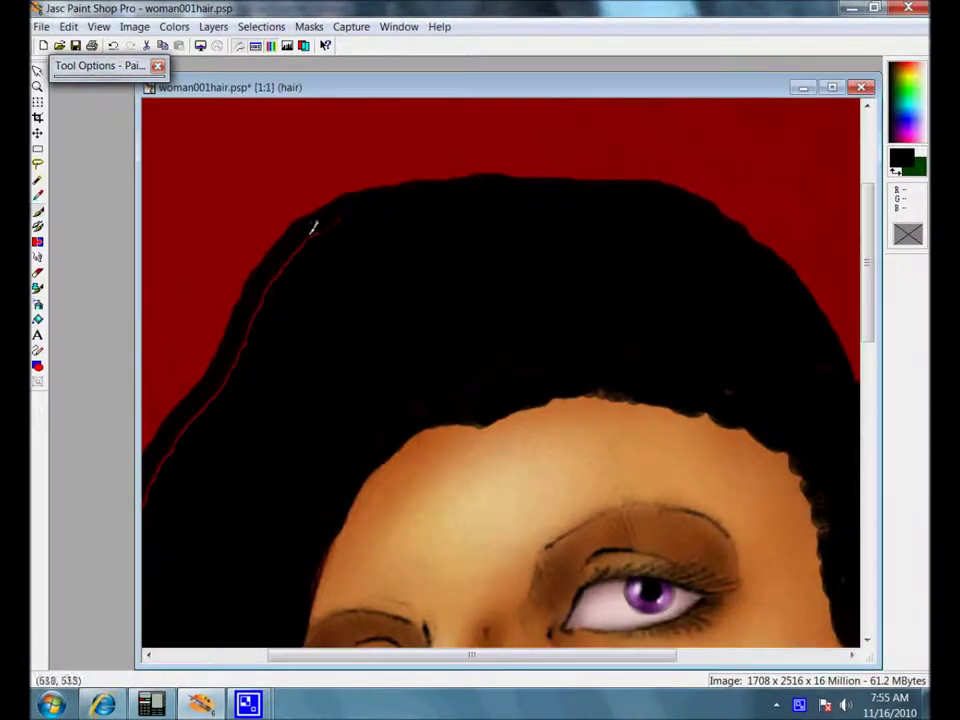
Step: Paint black over the remaining red gaps along the edges of the hair on the hair layer
drag(313, 228, 218, 425)
drag(281, 272, 234, 413)
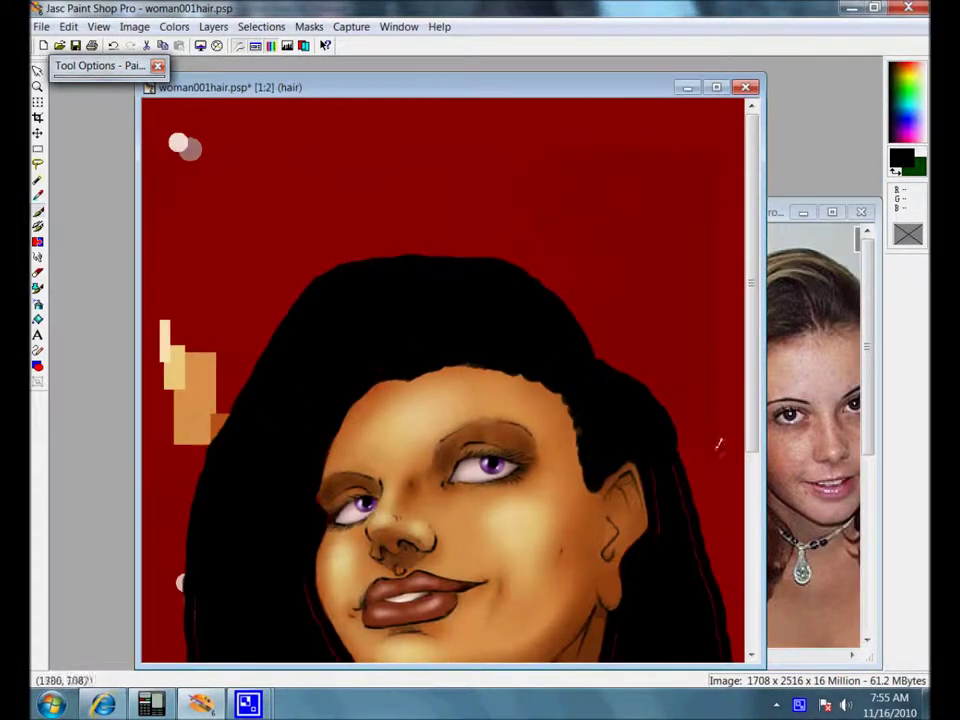
scroll(664, 396, down, 2)
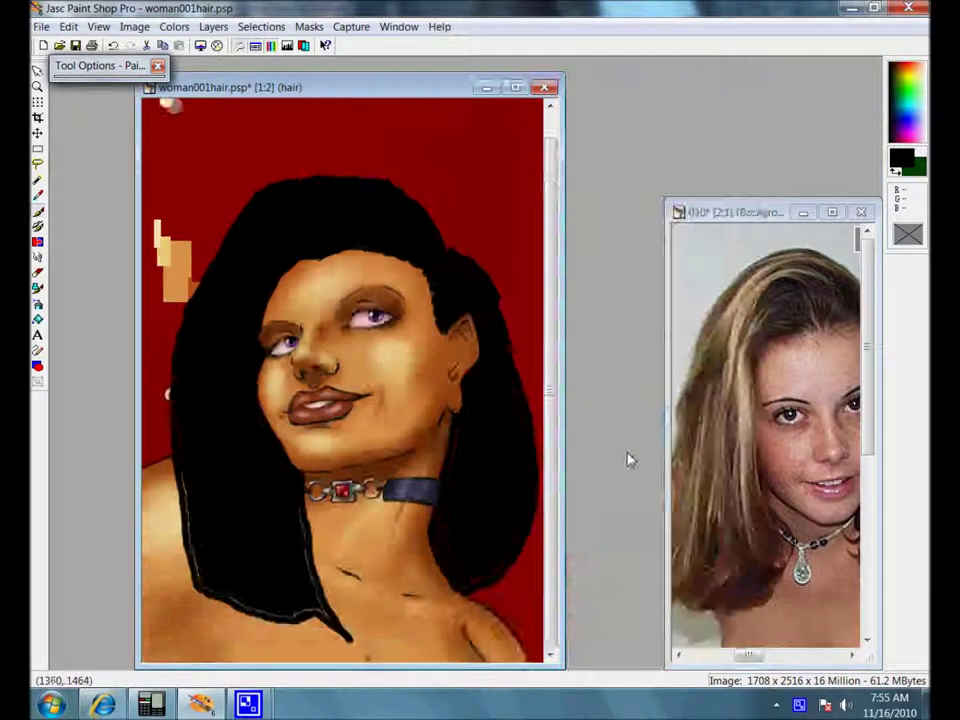
scroll(628, 459, up, 2)
mouse_move(444, 284)
mouse_down()
mouse_move(505, 416)
mouse_move(588, 567)
mouse_up()
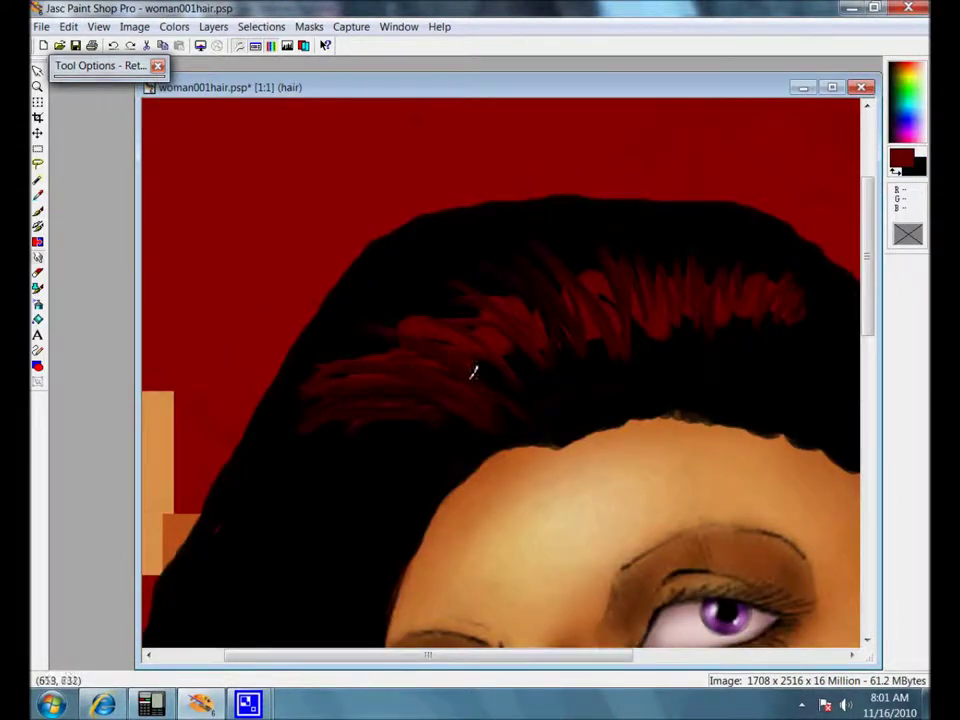
Step: Smear the dark red streaks across the top of the hair into strands with the Retouch tool
mouse_move(474, 372)
mouse_down()
mouse_move(403, 330)
mouse_move(559, 378)
mouse_move(476, 252)
mouse_up()
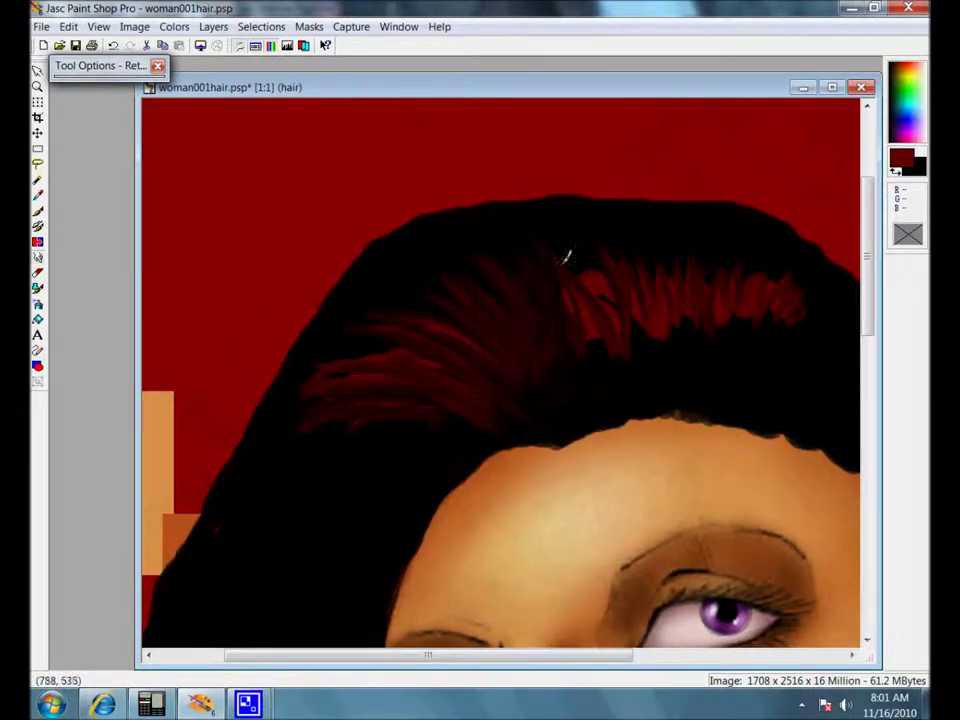
drag(566, 257, 579, 237)
mouse_move(656, 258)
mouse_down()
mouse_move(672, 284)
mouse_move(732, 255)
mouse_move(696, 344)
mouse_move(770, 274)
mouse_up()
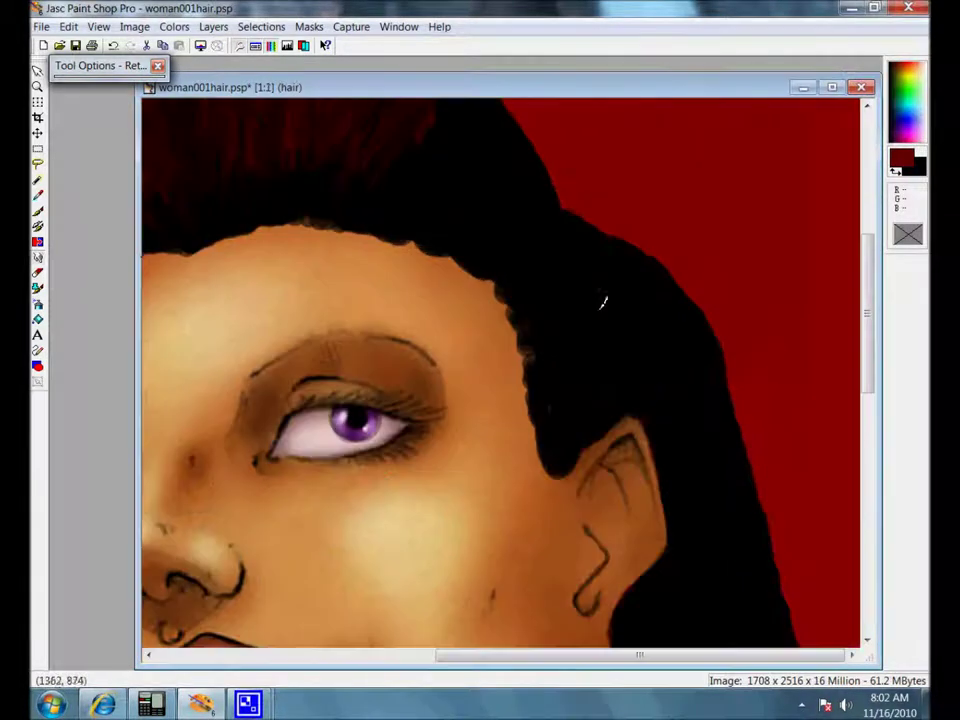
Step: Paint dark red streaks through the black hair above and behind the ear and smear them into strands with the Retouch tool
key(b)
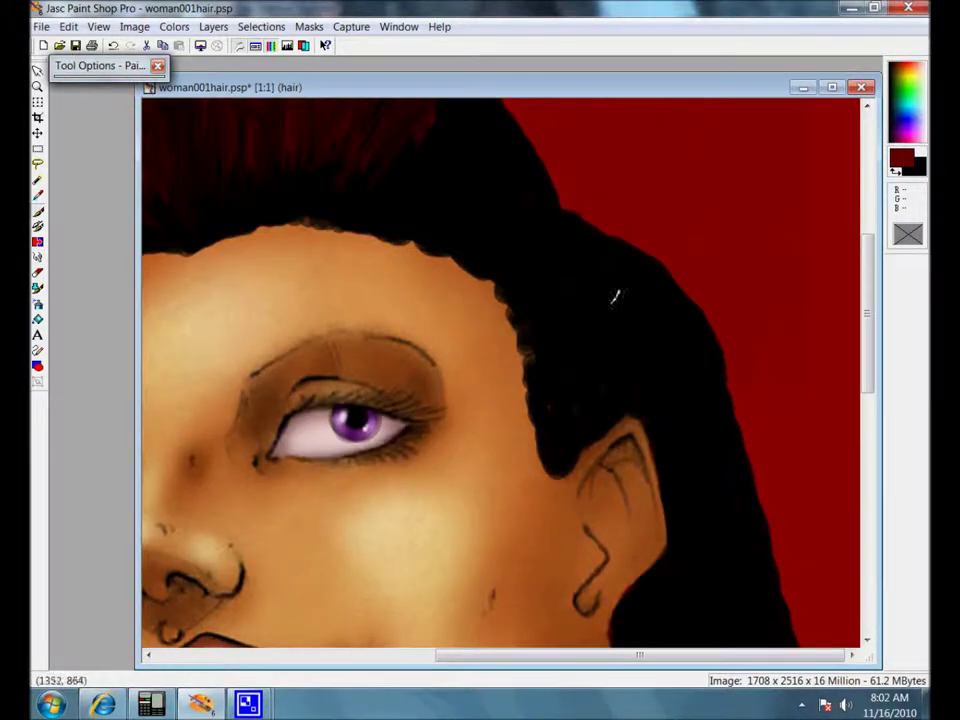
mouse_move(592, 286)
mouse_down()
mouse_move(626, 292)
mouse_move(616, 378)
mouse_move(685, 468)
mouse_up()
click(38, 257)
mouse_move(592, 270)
mouse_down()
mouse_move(565, 266)
mouse_move(661, 287)
mouse_up()
mouse_move(587, 291)
mouse_down()
mouse_move(664, 332)
mouse_move(687, 395)
mouse_move(690, 447)
mouse_up()
click(213, 27)
click(240, 143)
click(348, 387)
click(352, 512)
mouse_move(748, 491)
mouse_down()
mouse_move(655, 453)
mouse_move(670, 358)
mouse_up()
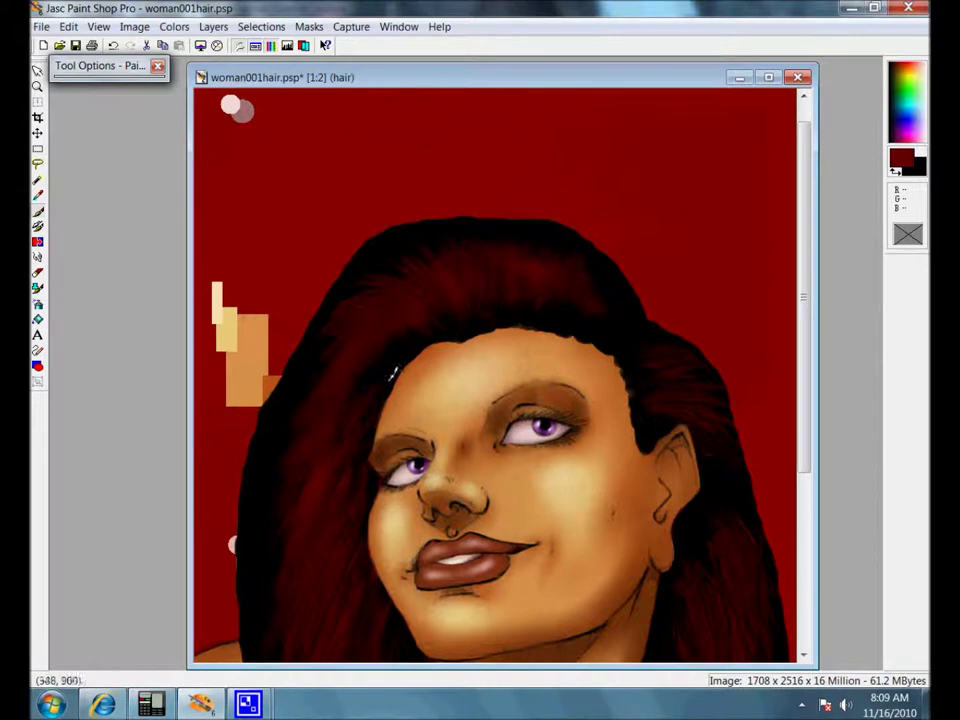
Step: Glaze dark red over the hair with a soft round paint brush of size 93, hardness 18 and opacity 7
scroll(393, 372, down, 5)
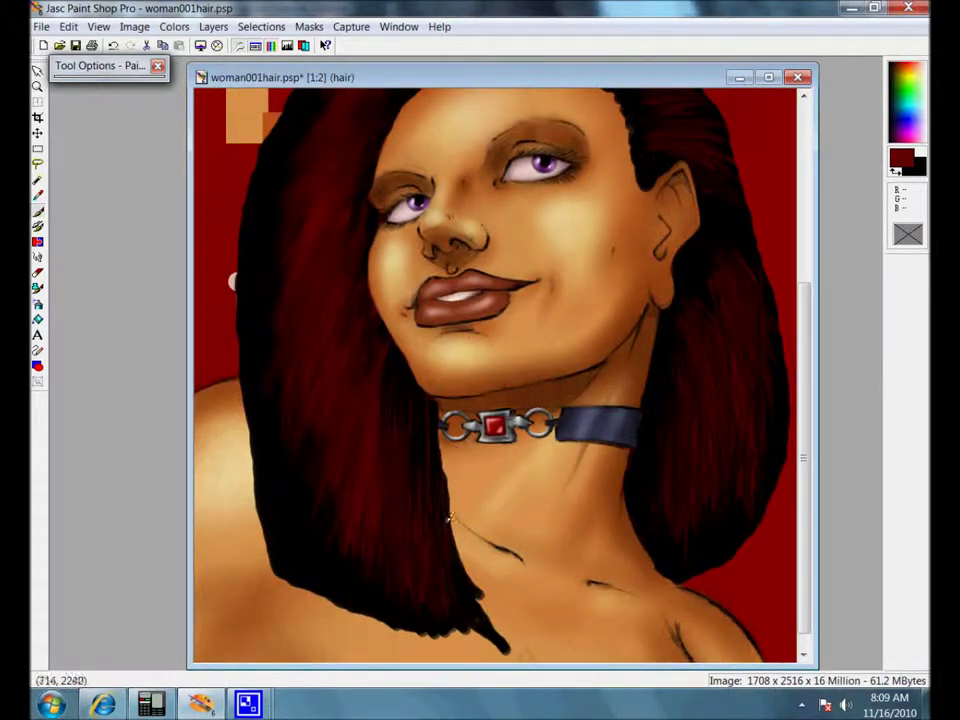
scroll(560, 528, down, 1)
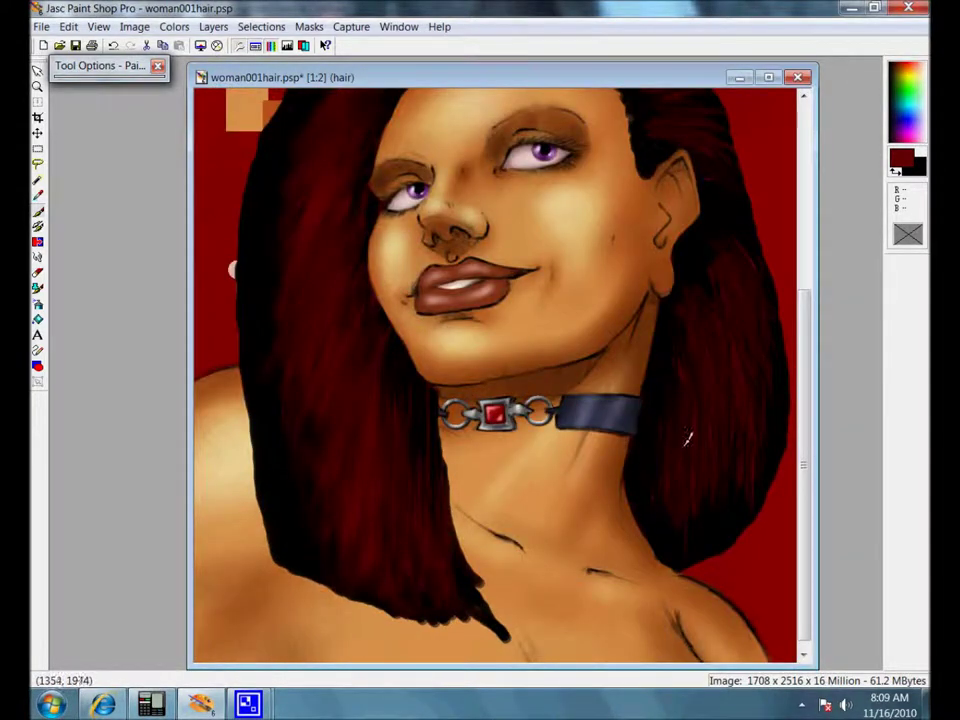
key(minus)
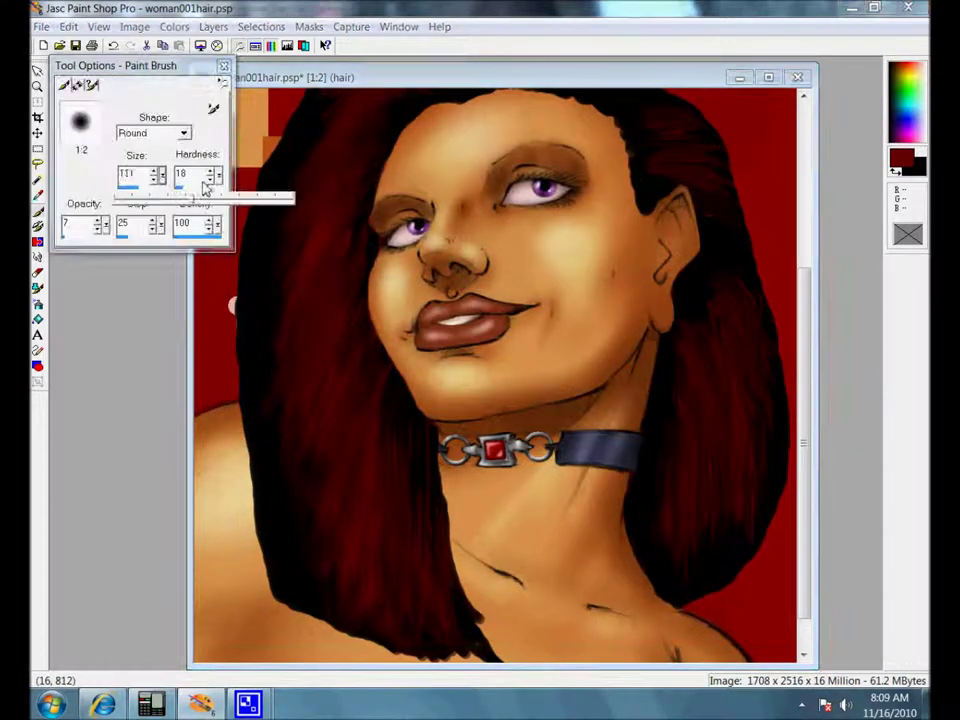
key(plus)
key(minus)
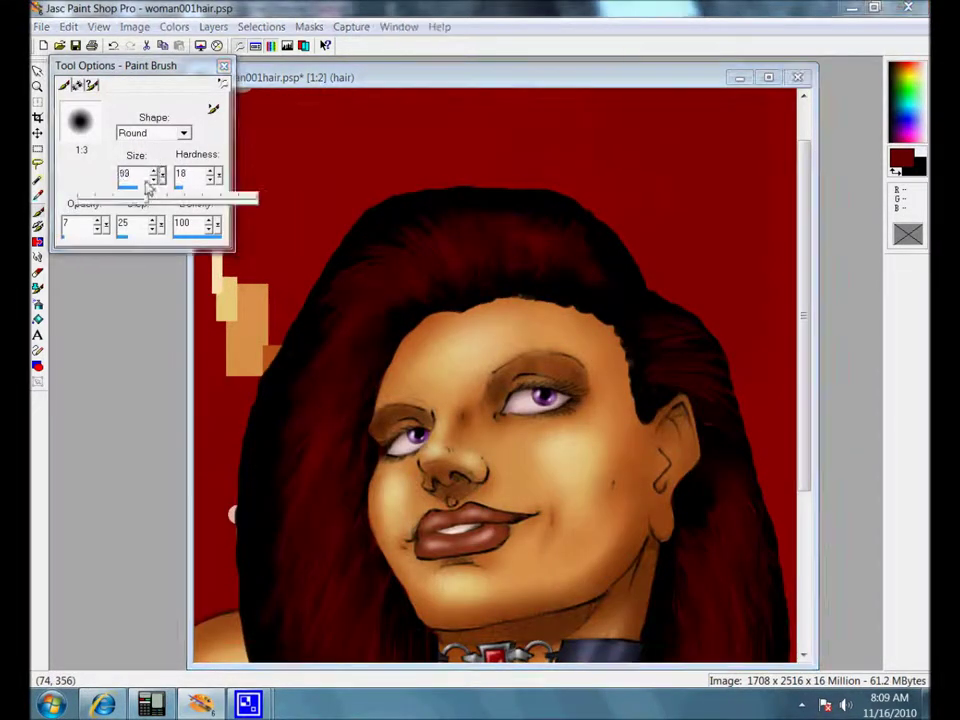
key(plus)
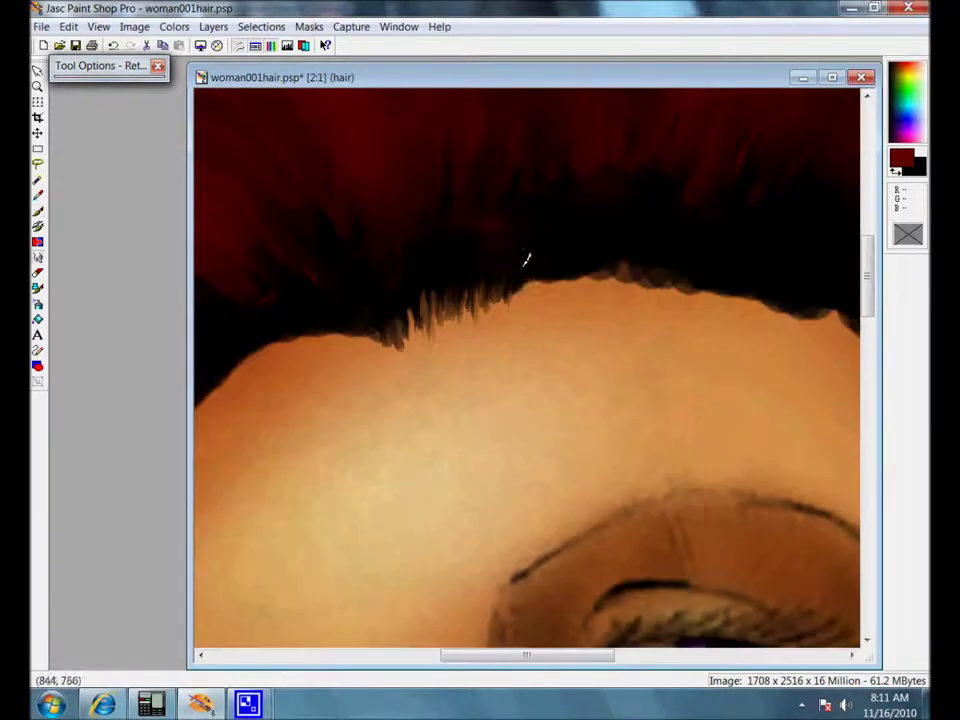
Step: Smear the black hairline across the top of the forehead into fine hairs with the Retouch tool
mouse_move(525, 259)
mouse_down()
mouse_move(536, 294)
mouse_move(572, 247)
mouse_move(602, 250)
mouse_move(654, 298)
mouse_move(680, 265)
mouse_up()
key(minus)
drag(648, 372, 544, 394)
key(plus)
mouse_move(374, 297)
mouse_down()
mouse_move(405, 293)
mouse_move(437, 266)
mouse_up()
mouse_move(460, 291)
mouse_down()
mouse_move(484, 327)
mouse_move(520, 347)
mouse_move(588, 304)
mouse_move(540, 352)
mouse_move(594, 332)
mouse_move(599, 368)
mouse_move(648, 353)
mouse_up()
scroll(440, 352, left, 3)
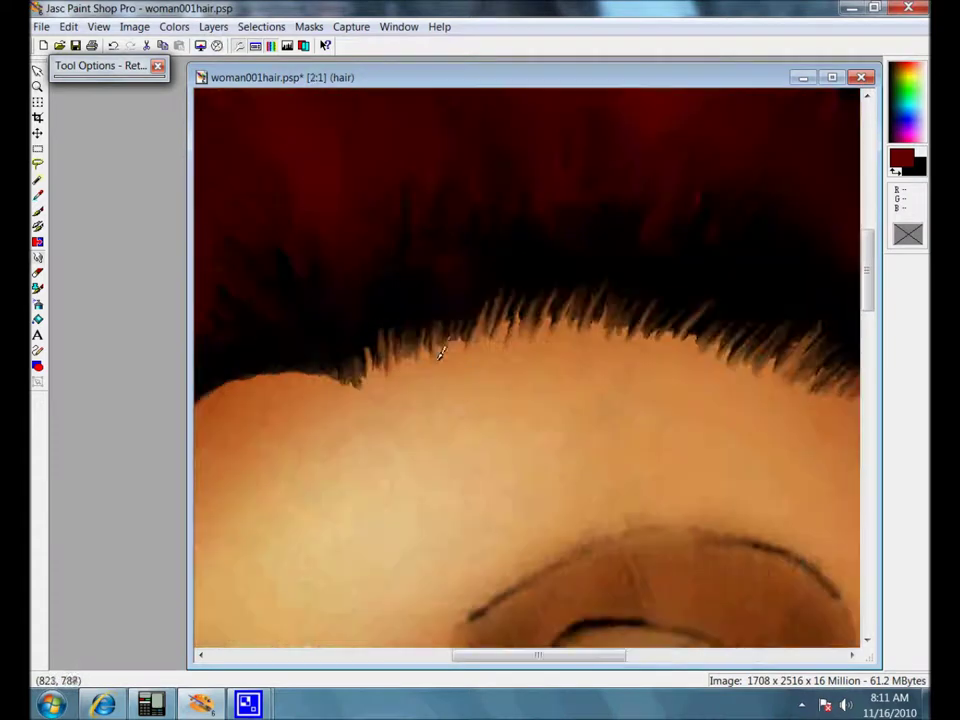
drag(438, 340, 444, 288)
drag(397, 362, 404, 309)
Step: Fray the rest of the hairline from the forehead past the temple to the ear with short Retouch strokes
scroll(369, 294, down, 2)
scroll(740, 480, up, 1)
scroll(529, 302, up, 1)
mouse_move(450, 244)
mouse_down()
mouse_move(476, 223)
mouse_move(478, 240)
mouse_up()
mouse_move(472, 272)
mouse_down()
mouse_move(494, 298)
mouse_move(523, 316)
mouse_move(504, 344)
mouse_move(537, 352)
mouse_move(519, 388)
mouse_move(531, 381)
mouse_move(505, 401)
mouse_move(528, 424)
mouse_up()
scroll(528, 424, down, 1)
scroll(600, 430, up, 1)
mouse_move(369, 300)
mouse_down()
mouse_move(414, 327)
mouse_move(421, 369)
mouse_move(405, 428)
mouse_up()
scroll(385, 412, down, 1)
scroll(583, 426, up, 1)
mouse_move(442, 262)
mouse_down()
mouse_move(483, 290)
mouse_move(500, 283)
mouse_move(496, 322)
mouse_move(502, 296)
mouse_move(478, 345)
mouse_up()
scroll(470, 346, down, 1)
scroll(482, 351, down, 1)
scroll(530, 346, up, 1)
scroll(390, 219, up, 1)
mouse_move(505, 262)
mouse_down()
mouse_move(531, 283)
mouse_move(458, 252)
mouse_up()
drag(470, 270, 436, 257)
scroll(505, 285, down, 2)
scroll(470, 329, up, 1)
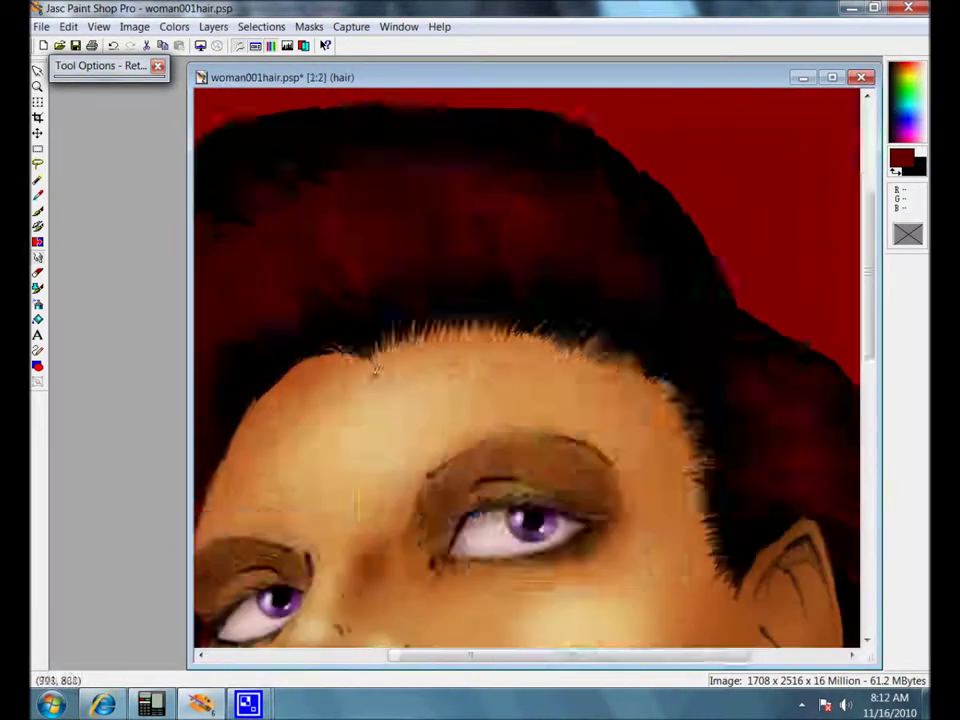
Step: Paint reddish-brown eyebrows above both eyes and smear their upper edges into fine hairs
scroll(453, 357, up, 1)
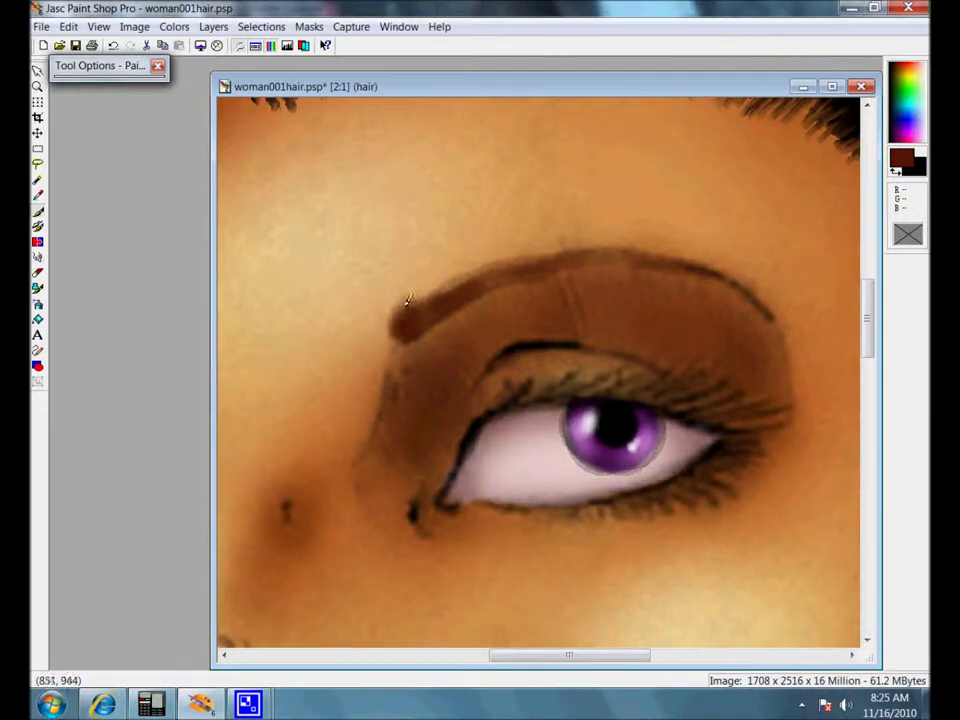
mouse_move(384, 310)
mouse_down()
mouse_move(450, 280)
mouse_move(613, 257)
mouse_up()
click(38, 257)
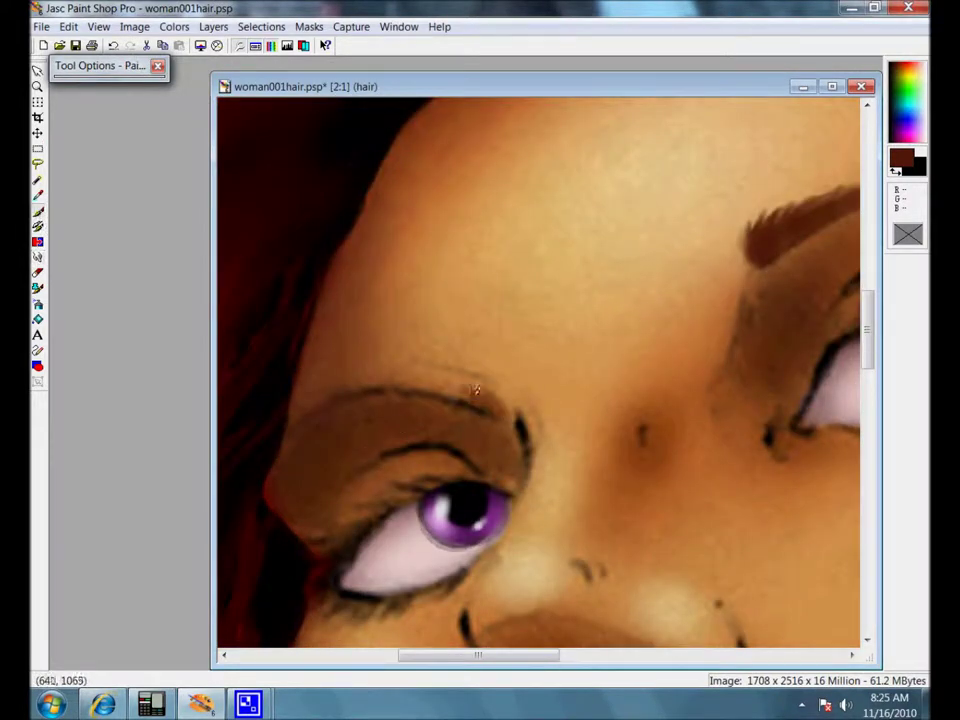
mouse_move(476, 390)
mouse_down()
mouse_move(420, 381)
mouse_move(347, 388)
mouse_up()
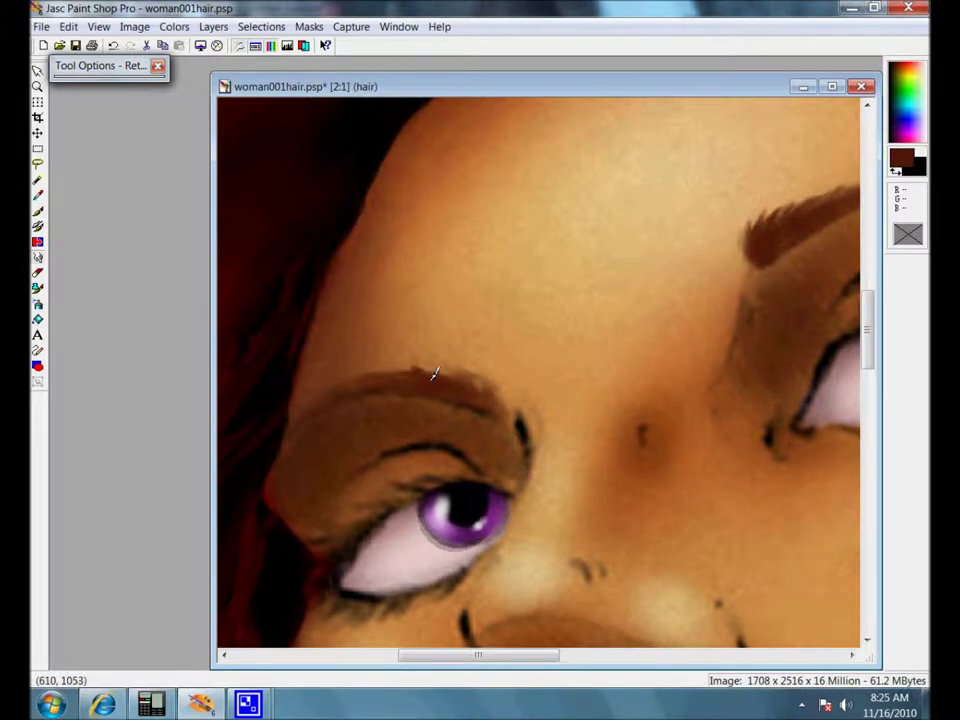
scroll(435, 374, down, 1)
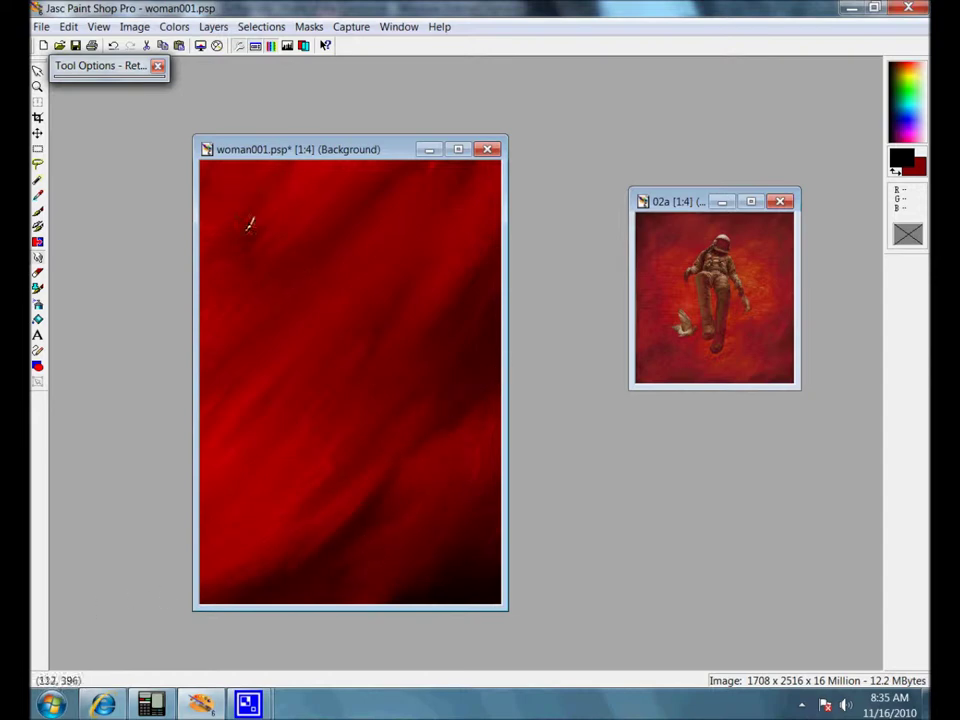
Step: Smear dark diagonal streaks into the red background of woman001.psp and close the 02a reference image
mouse_move(226, 562)
mouse_down()
mouse_move(291, 510)
mouse_move(219, 536)
mouse_up()
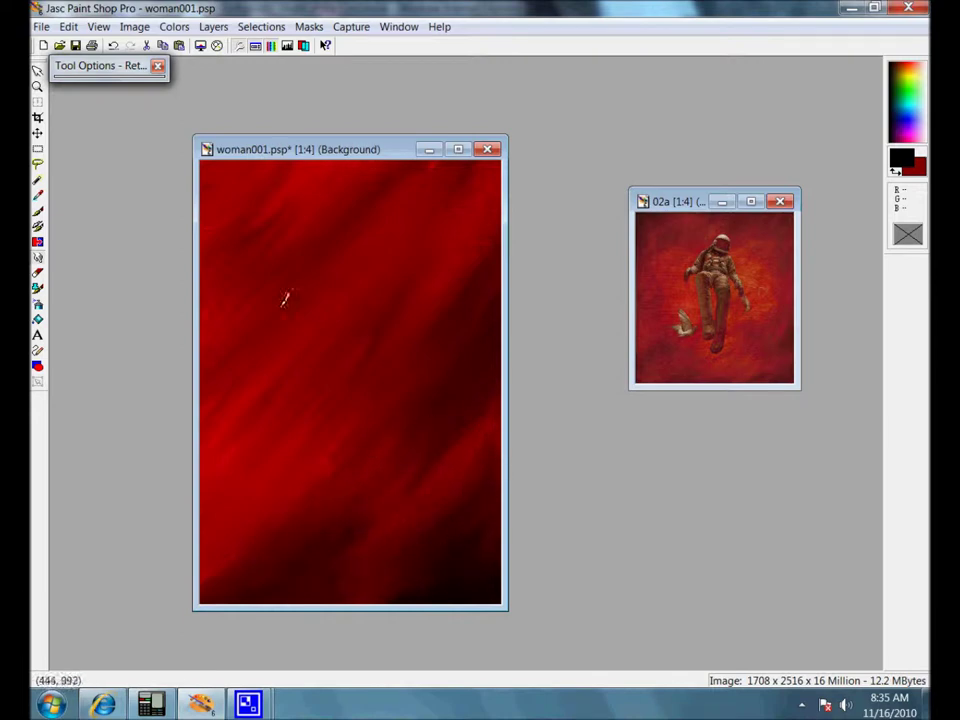
click(780, 202)
drag(391, 151, 357, 125)
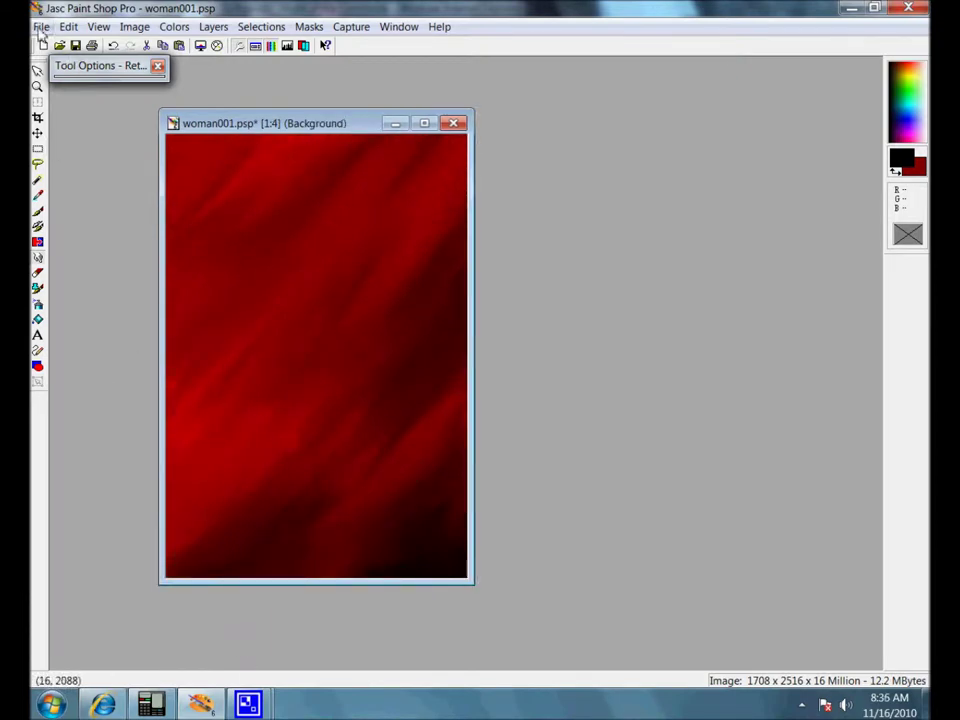
Step: Browse the art2010 folder for woman001hair.psp and open it beside the background image
click(40, 27)
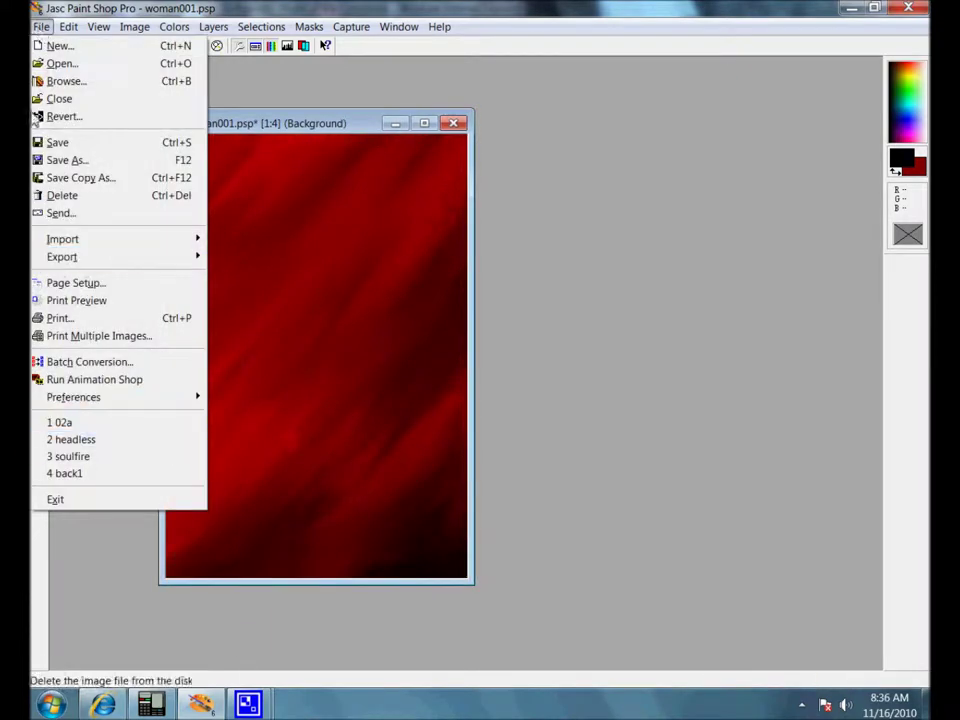
click(60, 62)
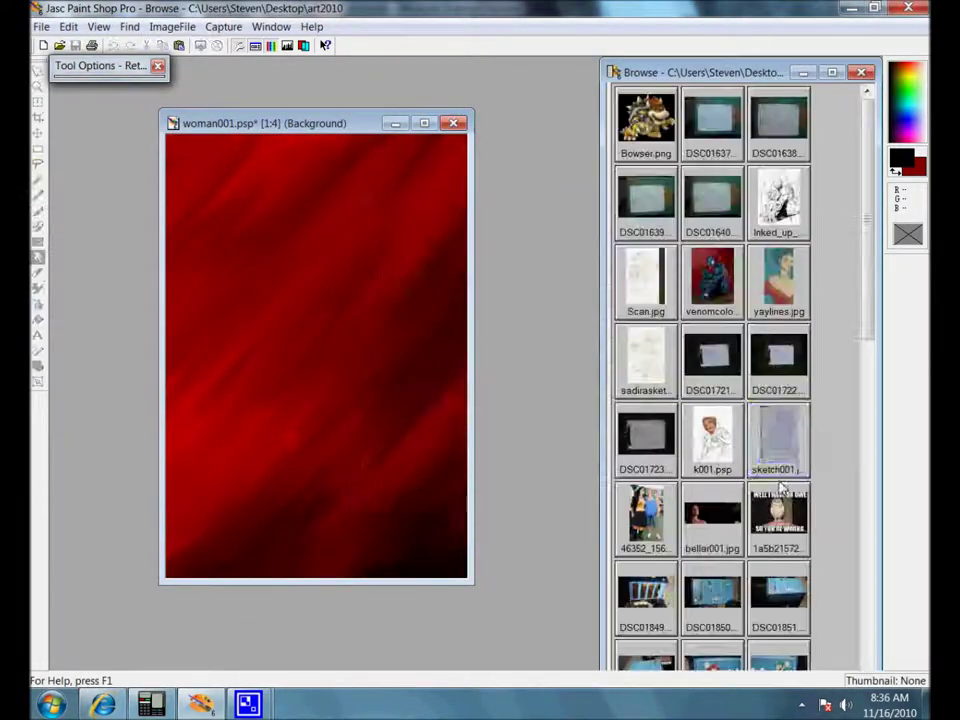
scroll(784, 500, down, 10)
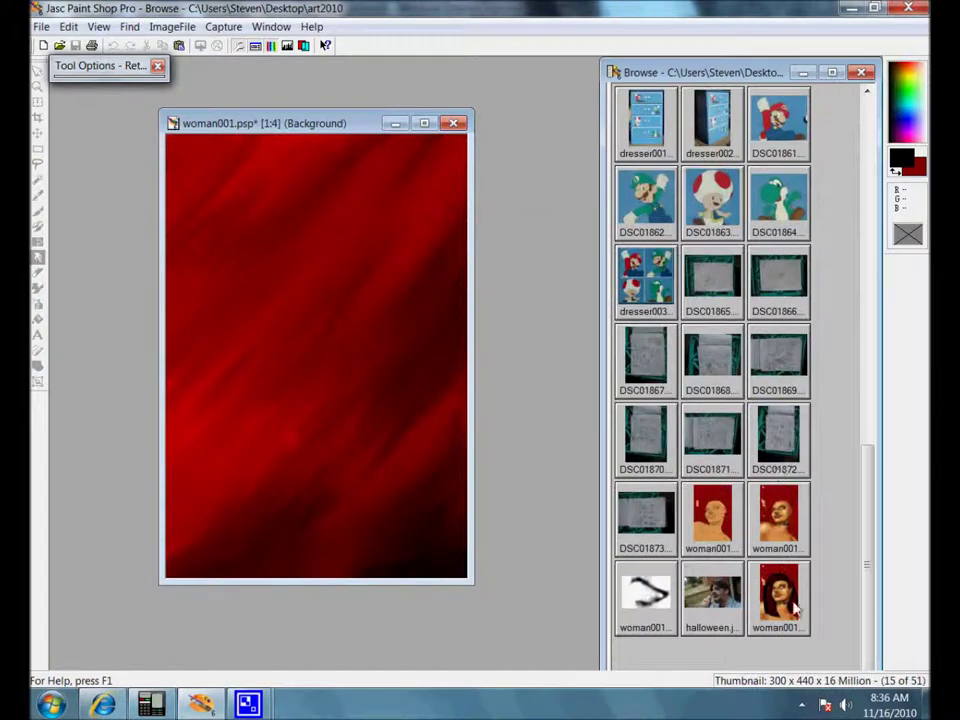
double_click(780, 596)
click(861, 72)
drag(397, 208, 610, 139)
Step: Copy the streaked red background from woman001.psp and paste it into woman001hair.psp as a new layer behind the woman
click(212, 28)
click(460, 417)
click(255, 120)
right_click(254, 119)
click(287, 148)
click(507, 136)
right_click(506, 134)
click(561, 215)
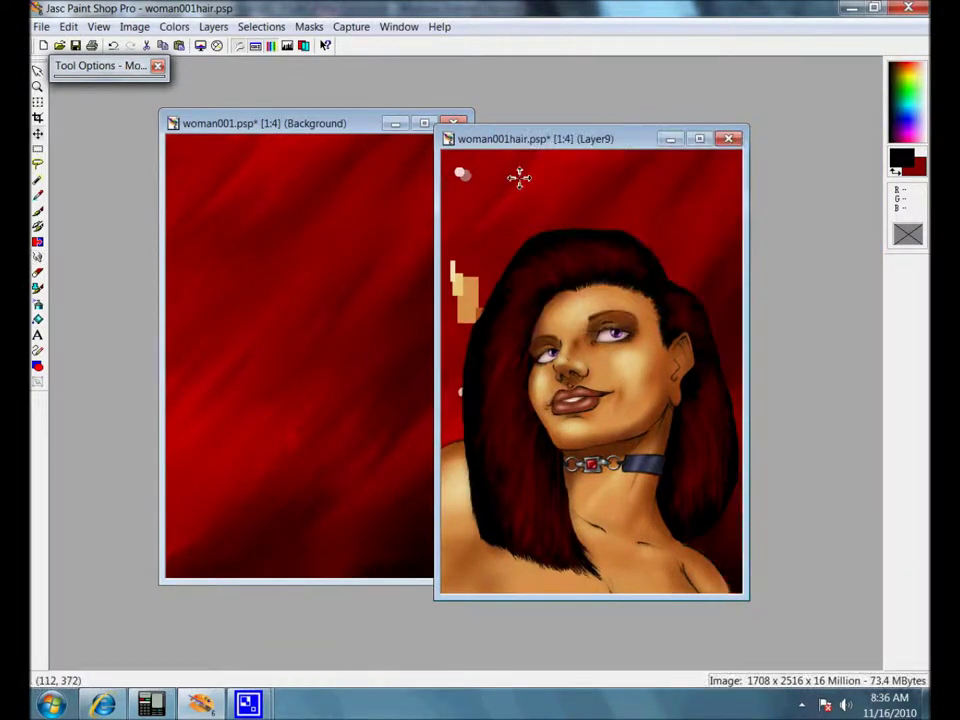
click(351, 124)
Step: Paint light tan rim highlights along the ear, jawline and neck edge above the choker on the skin layer
scroll(209, 543, down, 3)
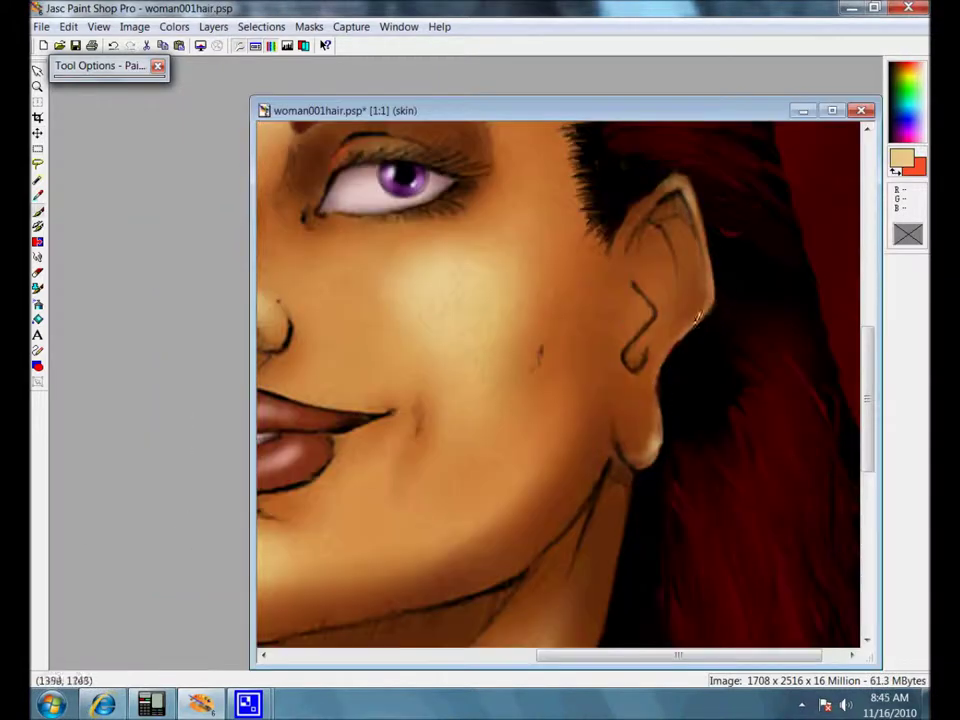
scroll(697, 318, down, 1)
scroll(585, 456, up, 1)
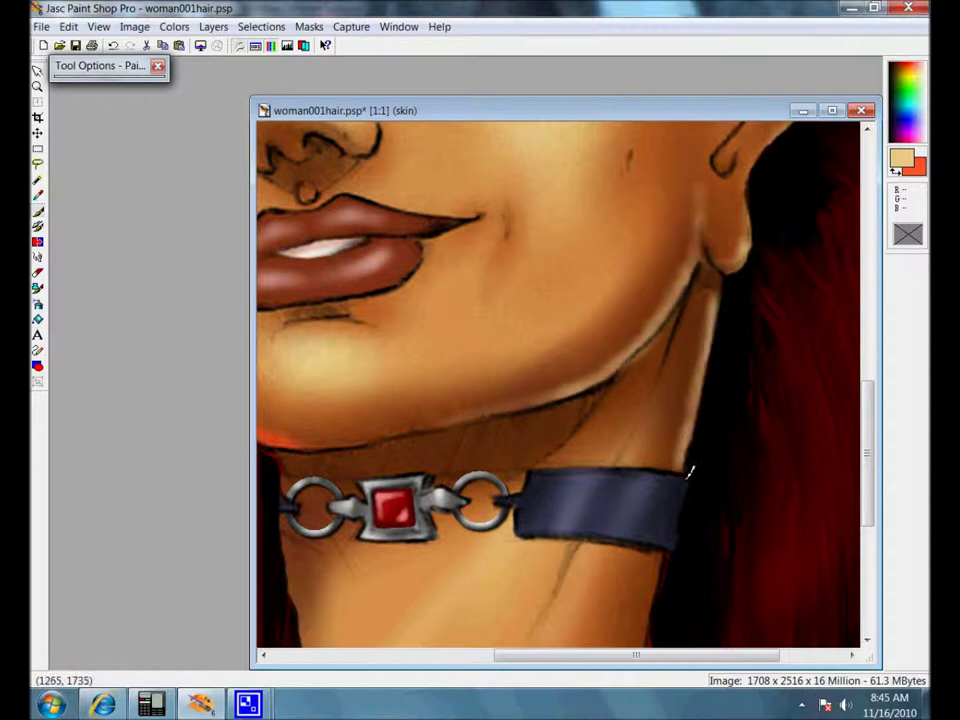
scroll(688, 476, down, 1)
scroll(572, 328, up, 1)
Step: Extend the light tan rim highlight down the neck below the choker and along the shoulder
mouse_move(566, 324)
mouse_down()
mouse_move(537, 409)
mouse_move(581, 492)
mouse_up()
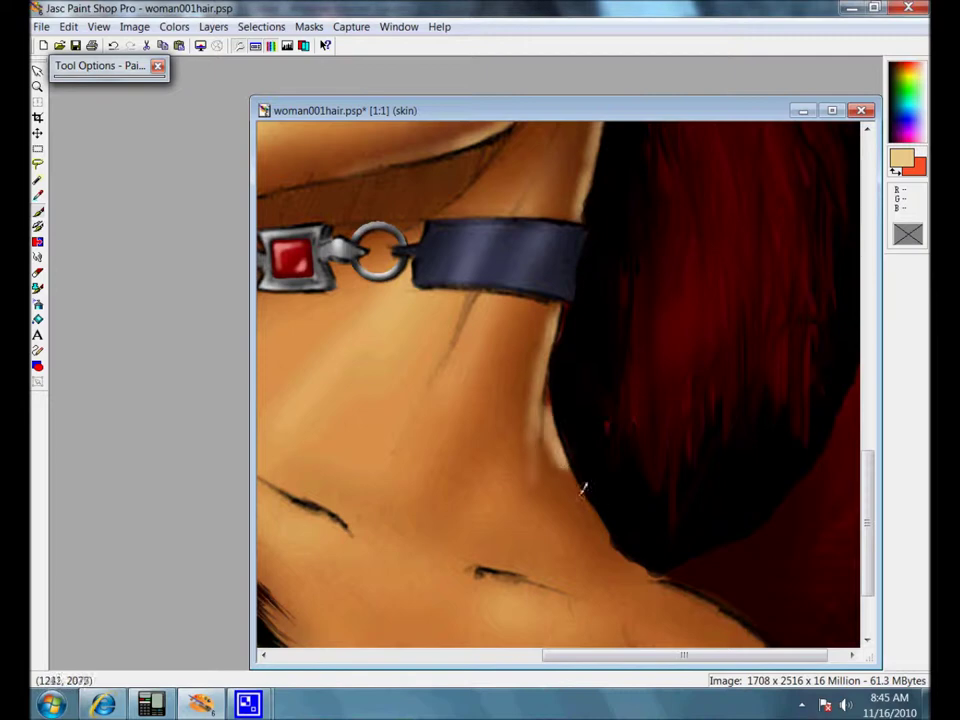
scroll(606, 518, down, 3)
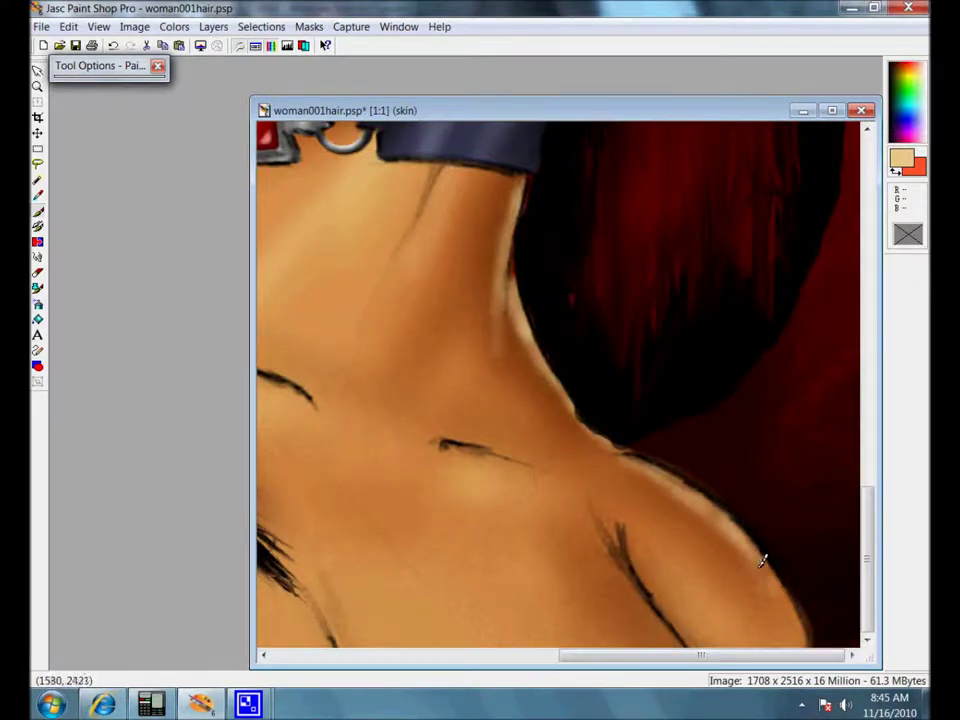
scroll(568, 510, left, 3)
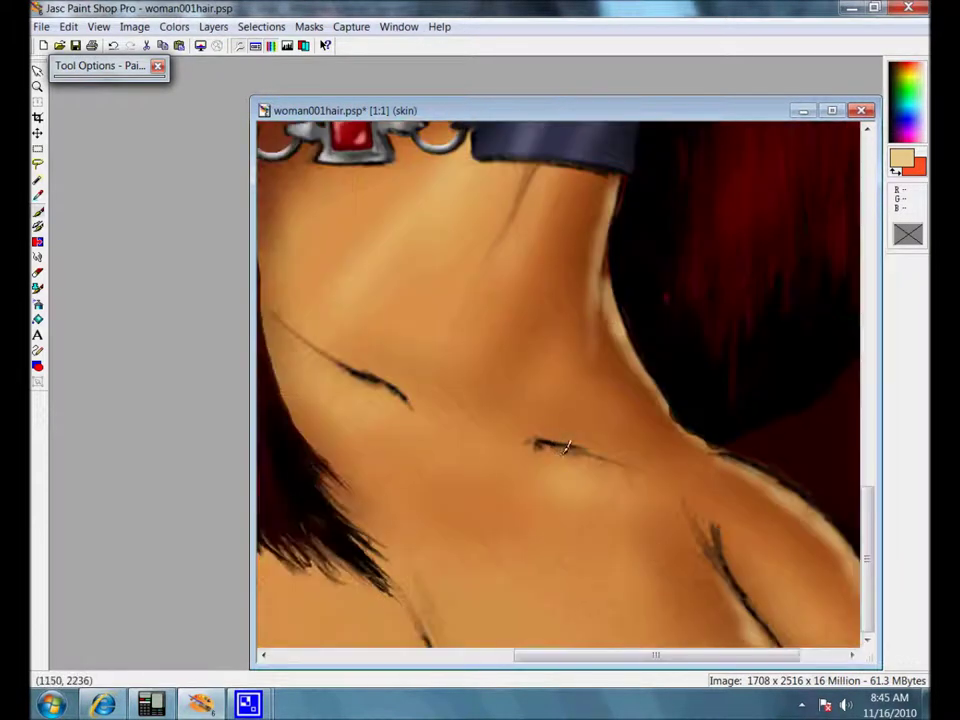
scroll(500, 372, down, 1)
scroll(588, 258, up, 1)
Step: Adjust the paint brush size and add a light tan highlight along the edge of the nostril
mouse_move(132, 68)
drag(162, 177, 153, 186)
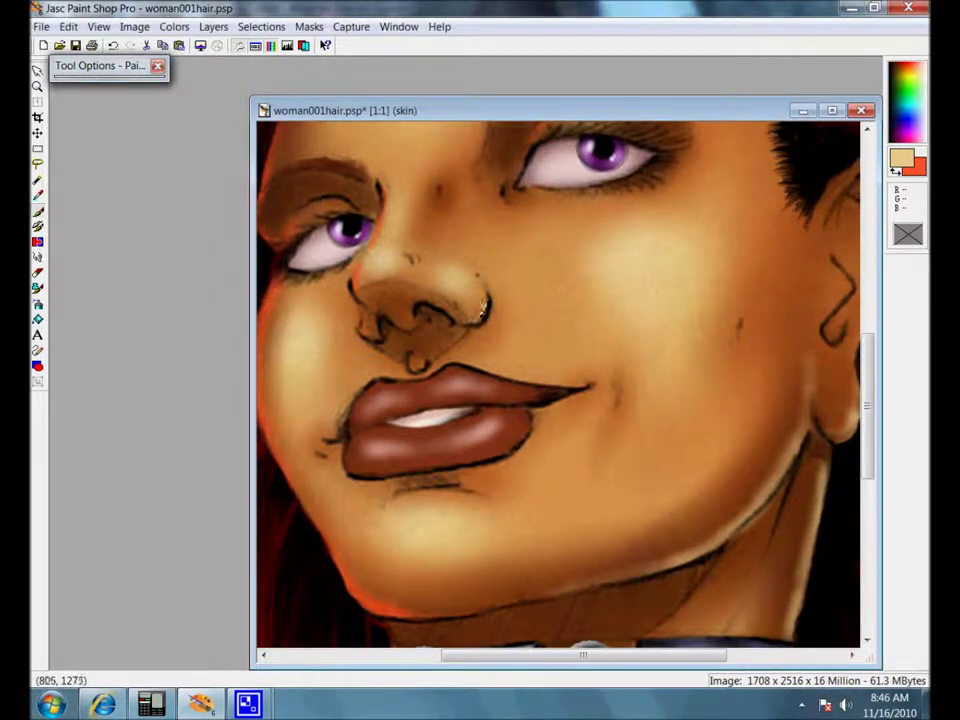
scroll(530, 315, up, 1)
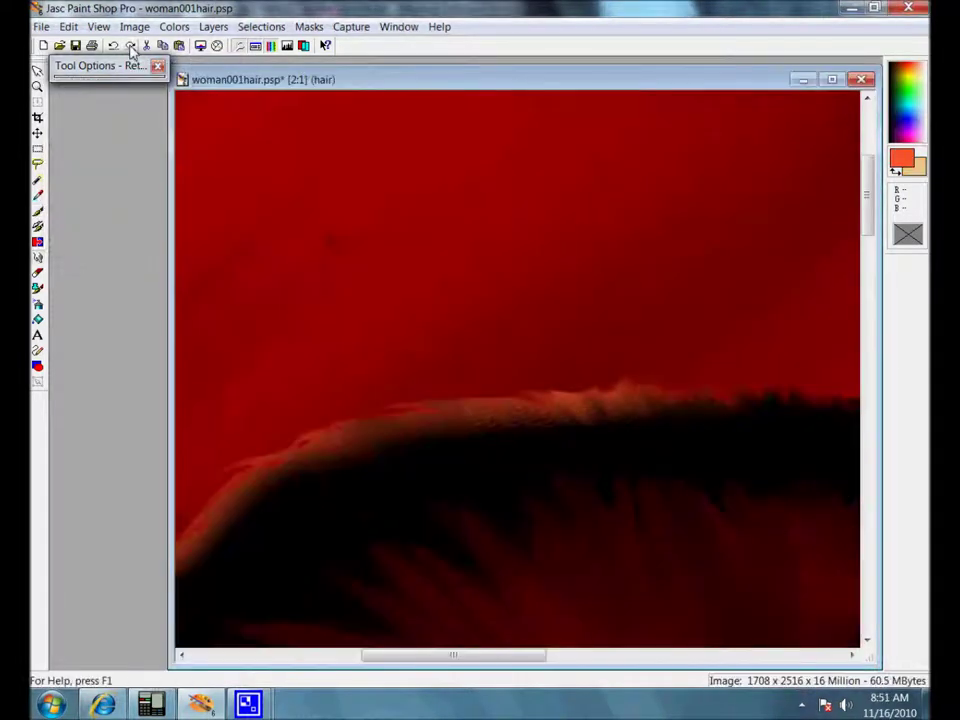
Step: Redo the last three undone edits on the orange rim light along the top of the hair
click(130, 48)
click(130, 48)
click(131, 48)
Step: Smear the orange rim light along the crown and upper outer edge of the hair into wisps with the Retouch tool
scroll(531, 364, down, 1)
scroll(531, 364, up, 1)
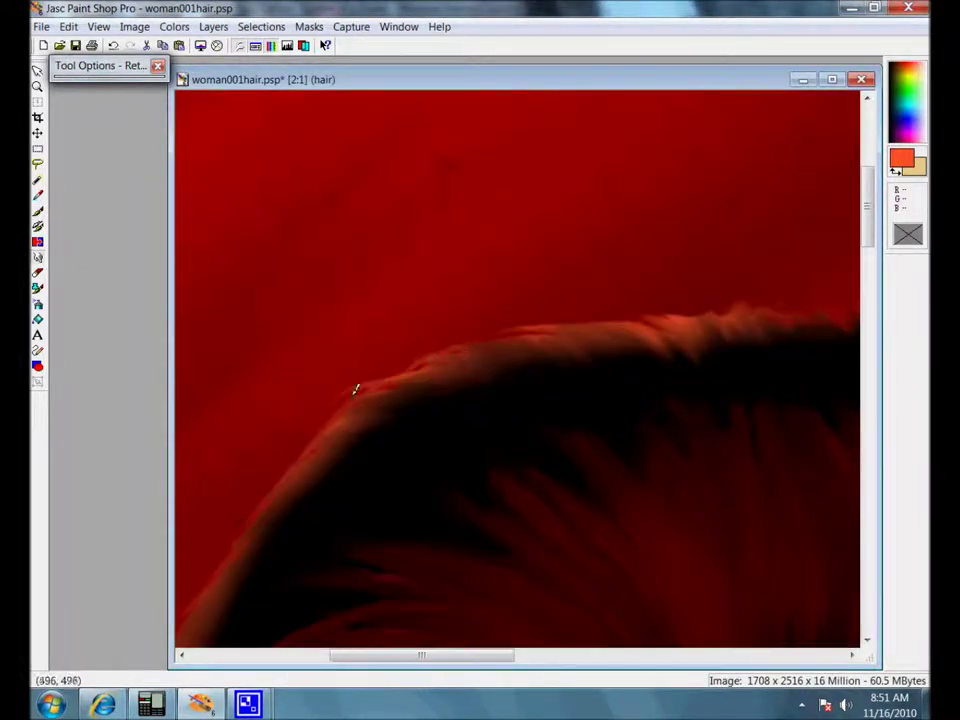
drag(325, 468, 500, 346)
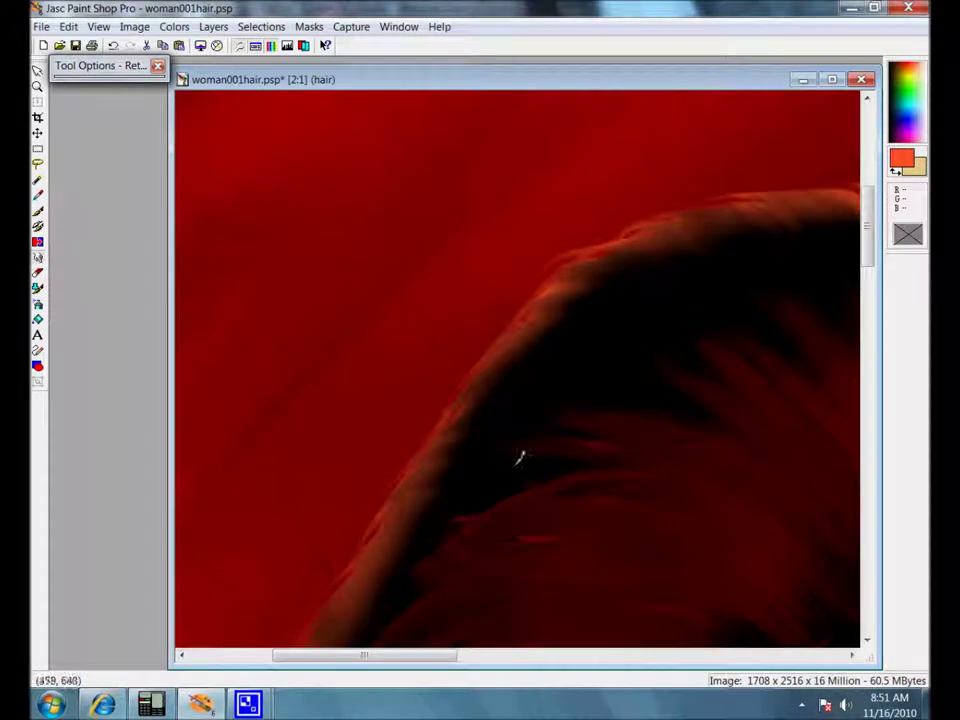
scroll(518, 456, down, 1)
drag(320, 635, 313, 360)
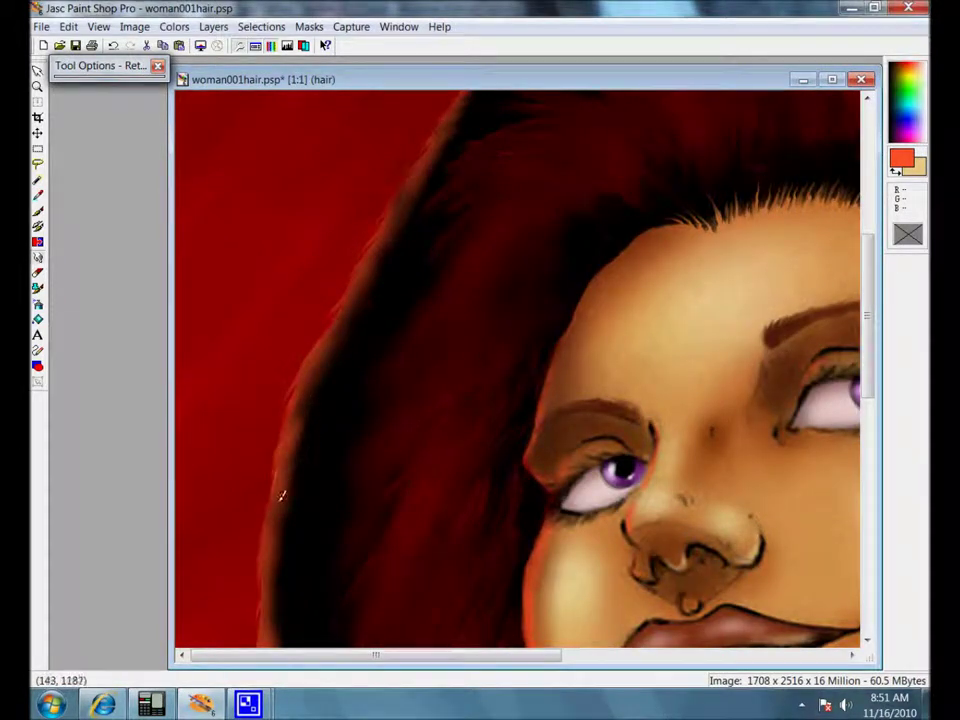
Step: Adjust the Retouch brush size and smear the orange rim light down the hair's outer edge to the shoulder
scroll(302, 407, down, 1)
scroll(260, 360, up, 1)
mouse_move(157, 172)
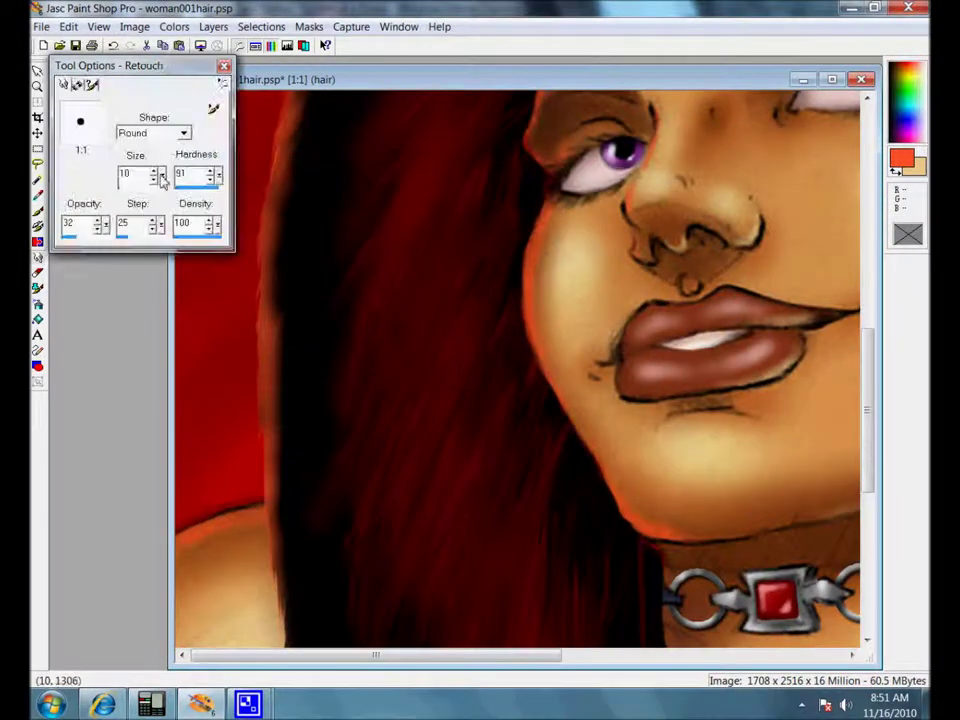
scroll(255, 365, down, 1)
scroll(250, 355, up, 1)
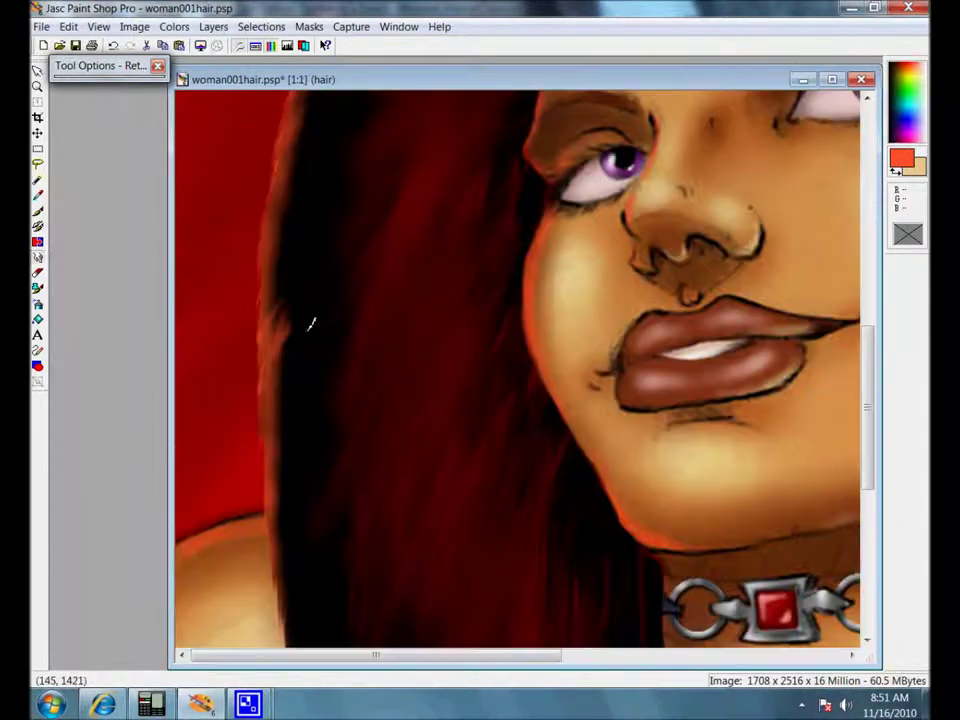
scroll(280, 430, down, 1)
scroll(278, 390, up, 1)
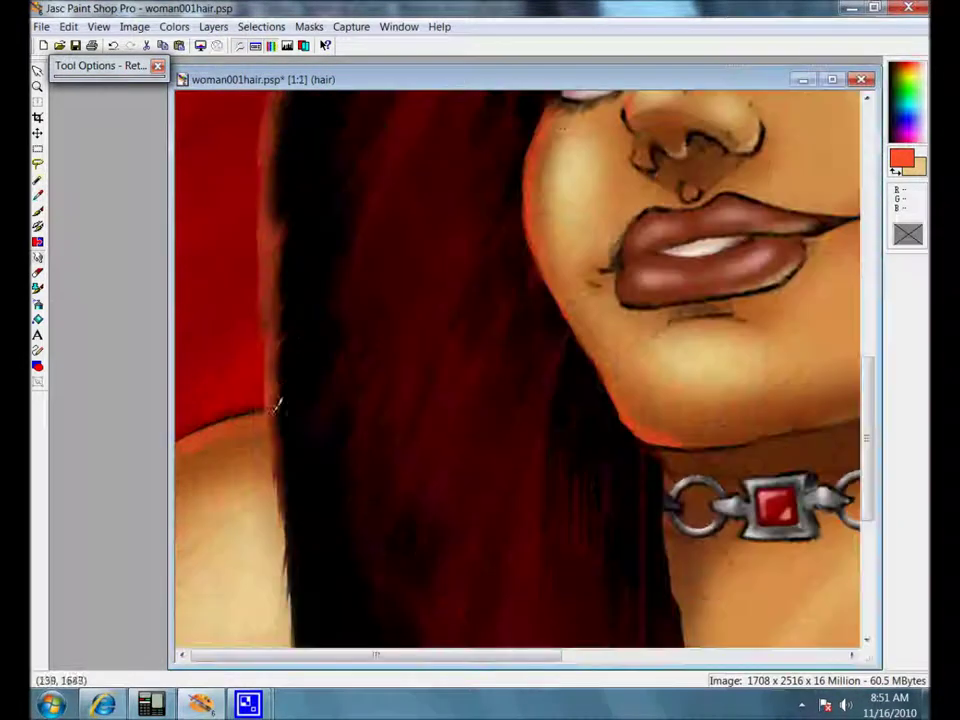
scroll(278, 372, down, 1)
scroll(240, 371, up, 1)
Step: Inspect the rim light along the hair's edge and crown, and preview the whole painting full screen
scroll(232, 371, down, 1)
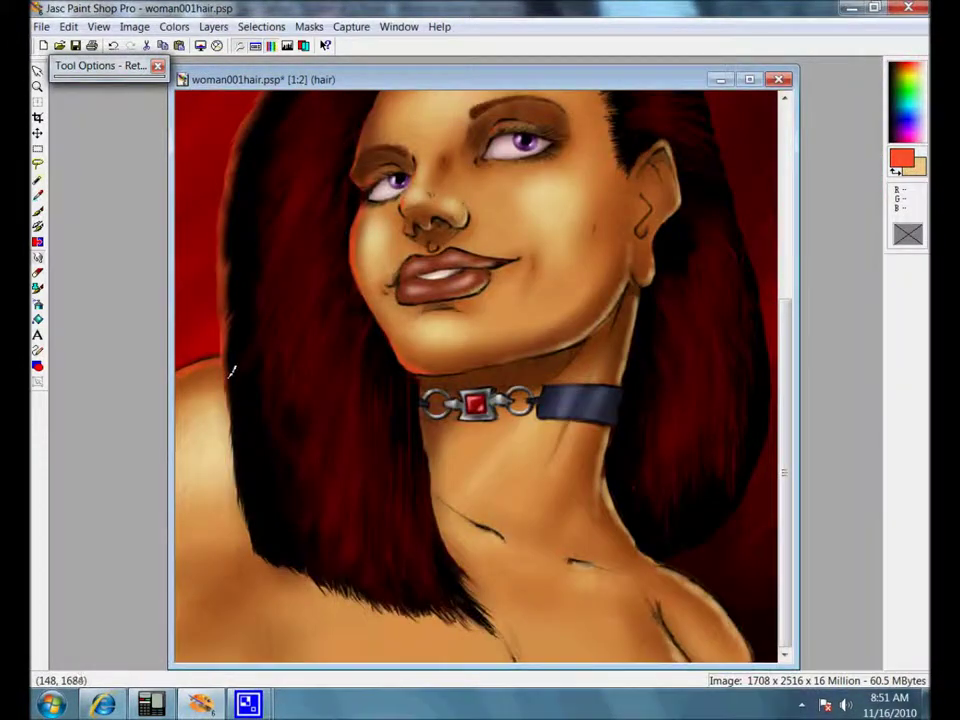
scroll(232, 371, down, 1)
scroll(435, 285, up, 2)
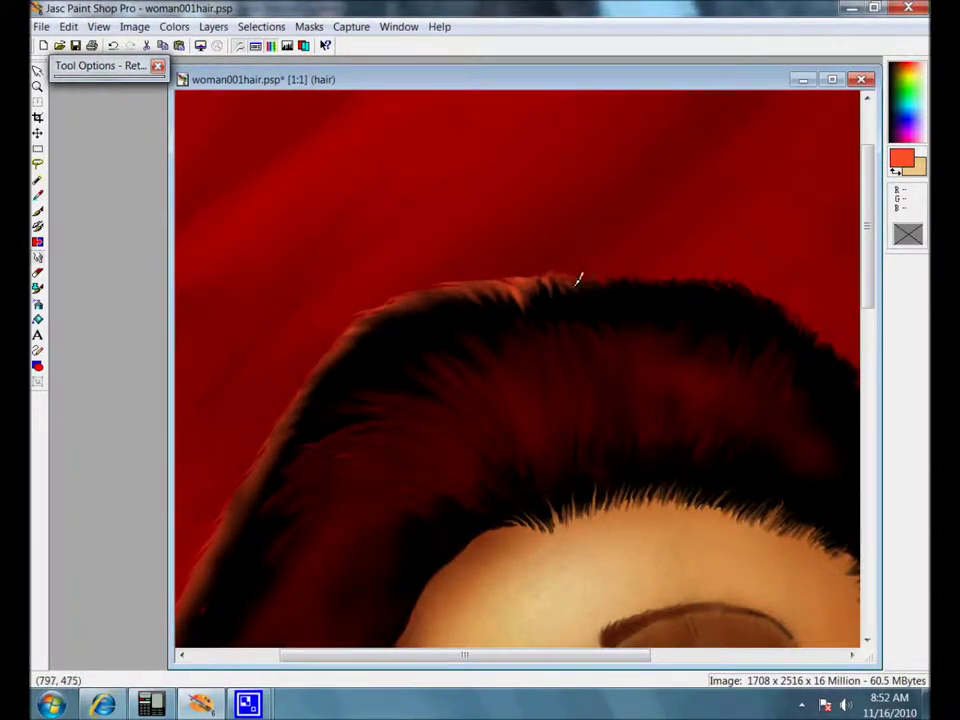
scroll(367, 309, down, 2)
scroll(365, 308, up, 1)
click(200, 46)
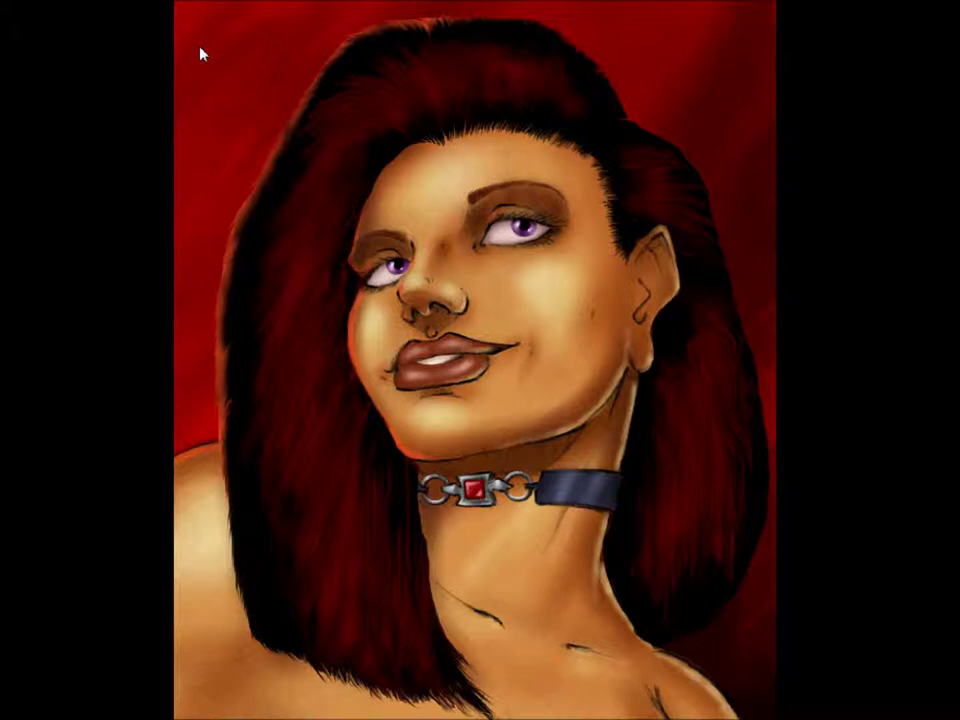